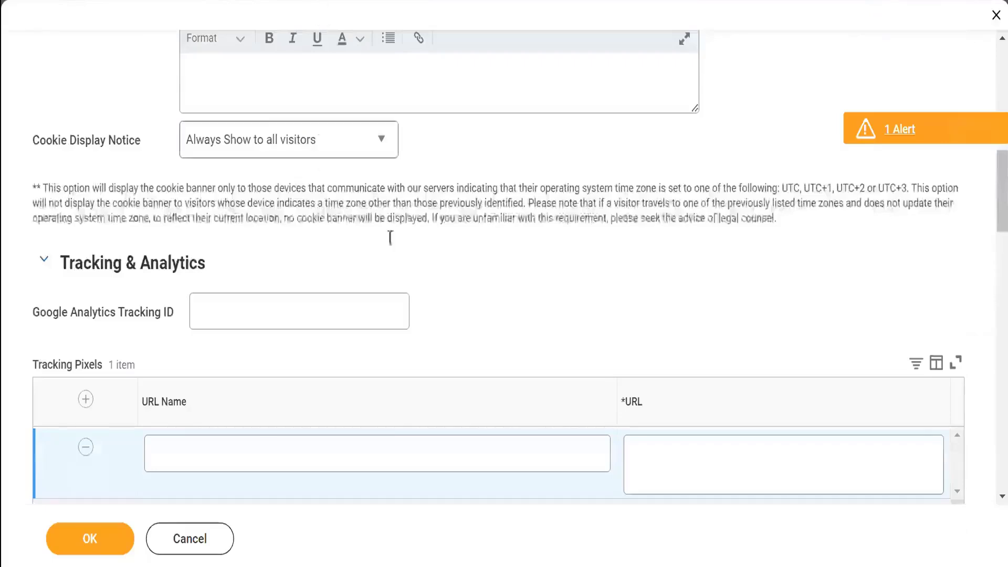
scroll(353, 315, "down", 7)
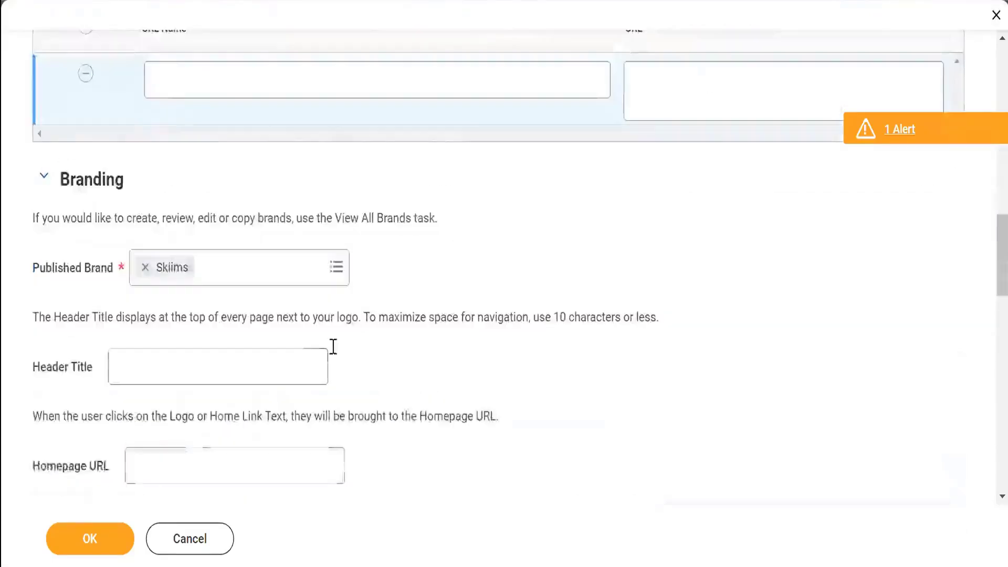
scroll(342, 354, "down", 5)
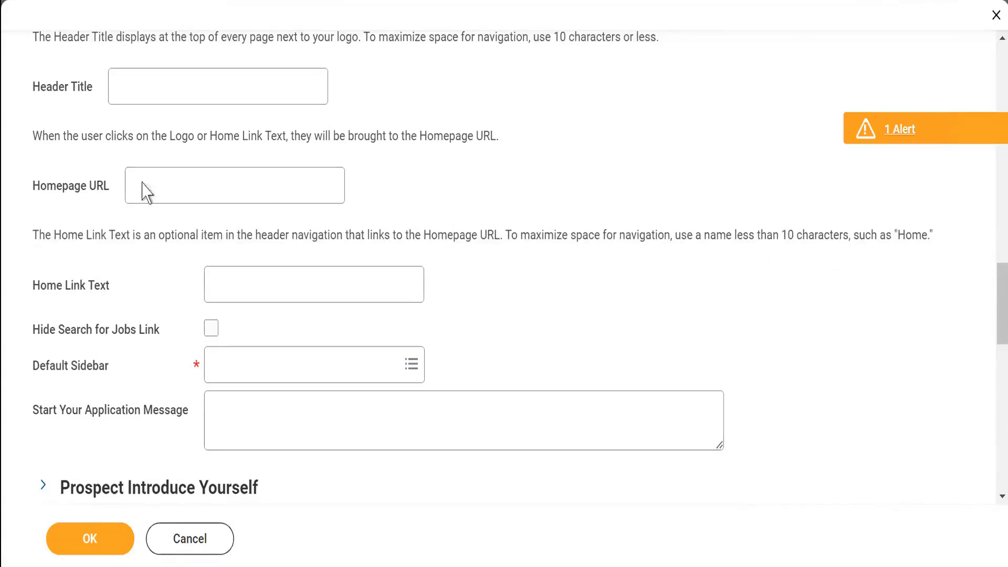
left_click(180, 191)
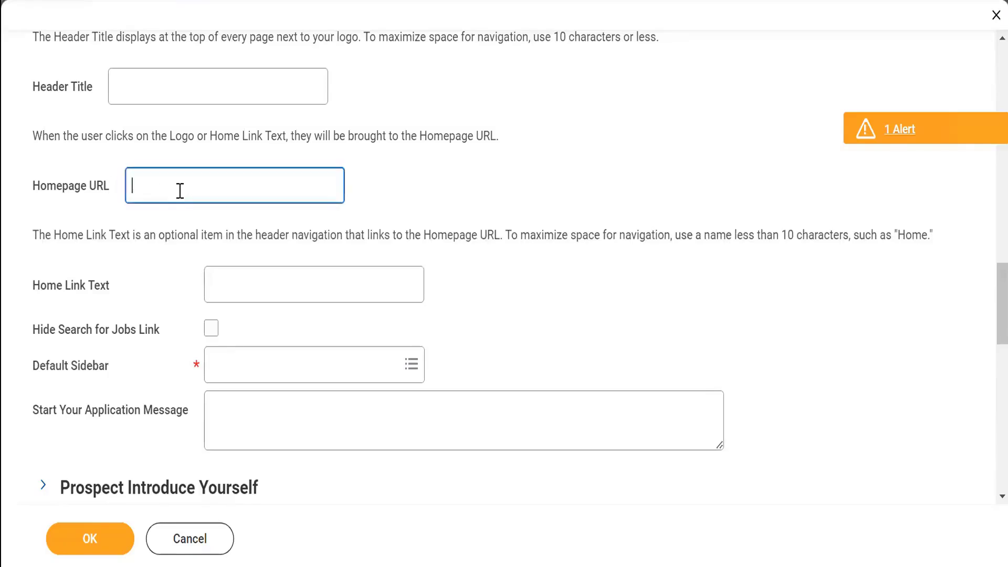
type("ski")
key("BackSpace")
left_click(445, 172)
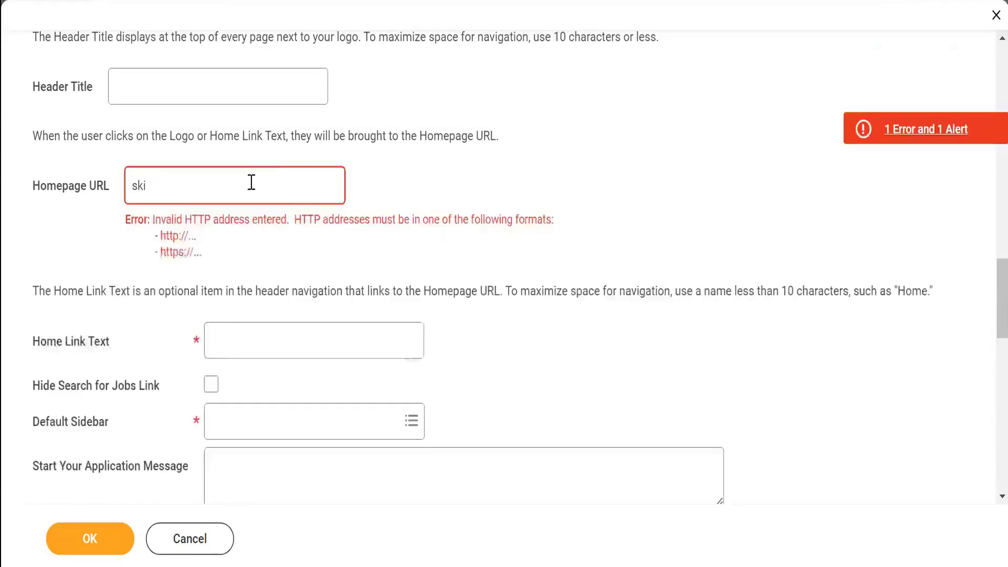
left_click(120, 189)
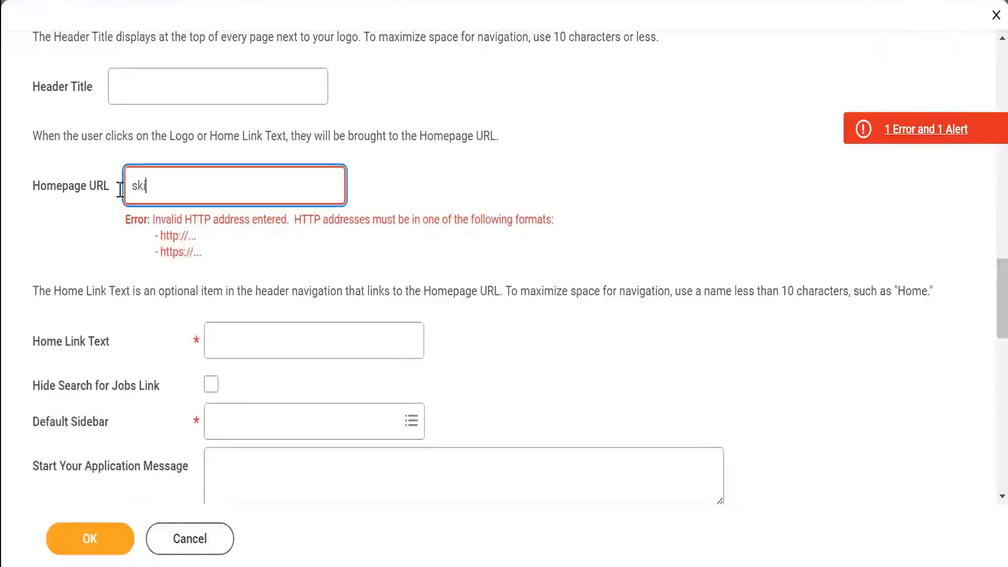
key("ctrl+a")
key("BackSpace")
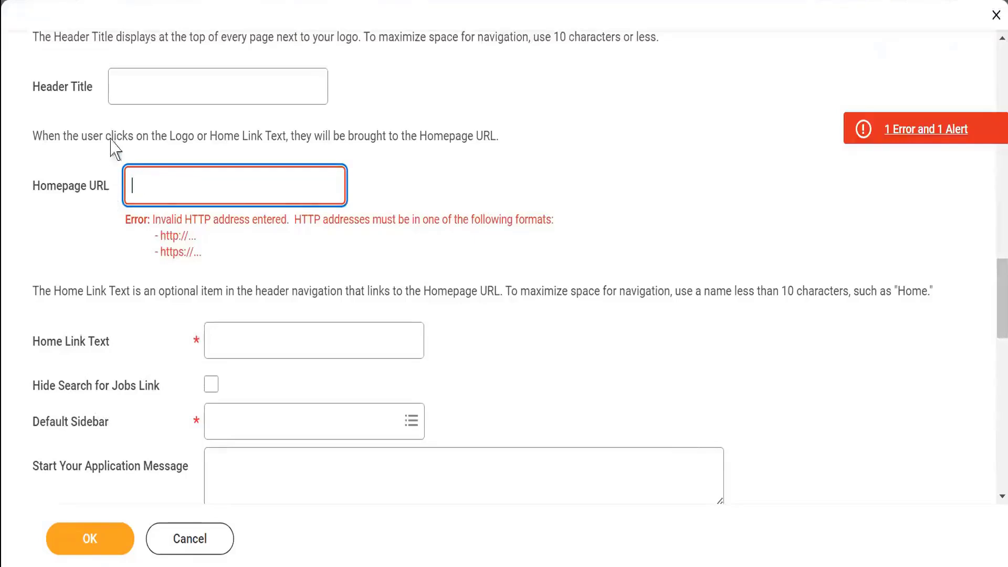
Enter SKE as the Header Title in the Branding section.
left_click(139, 88)
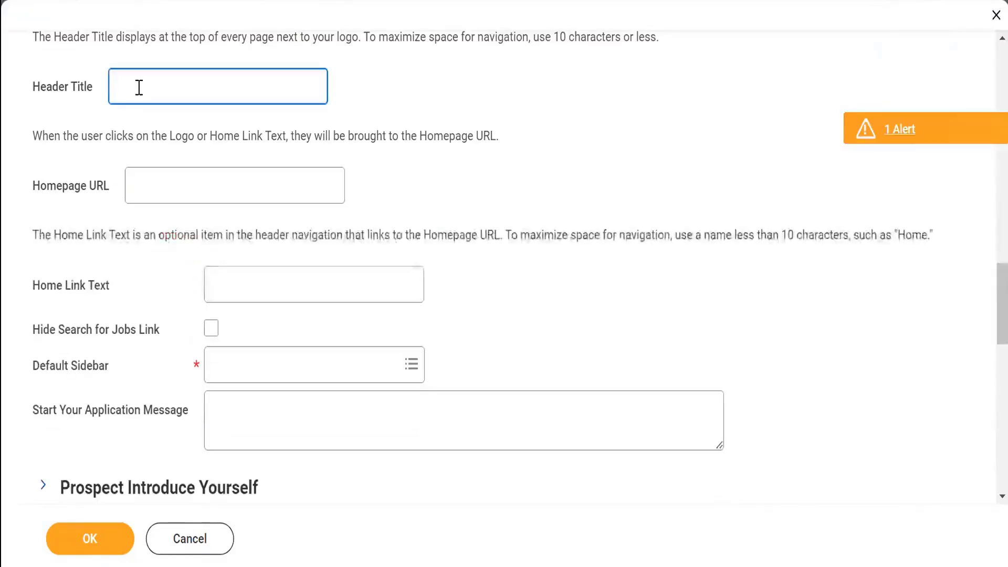
type("S")
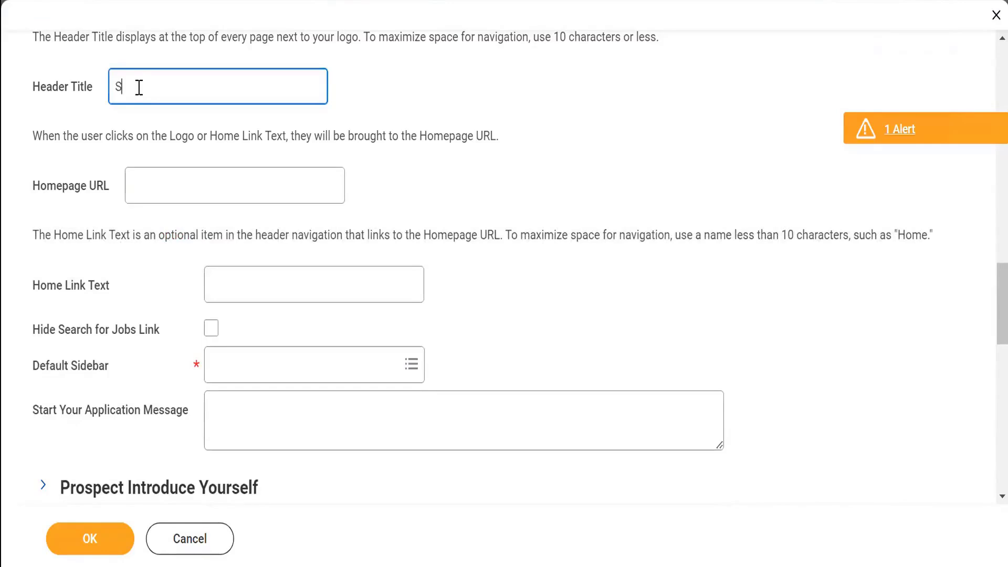
type("KE")
left_click(473, 106)
Set the Default Sidebar to Skiims_External Career from the full list of sidebars.
scroll(459, 160, "down", 2)
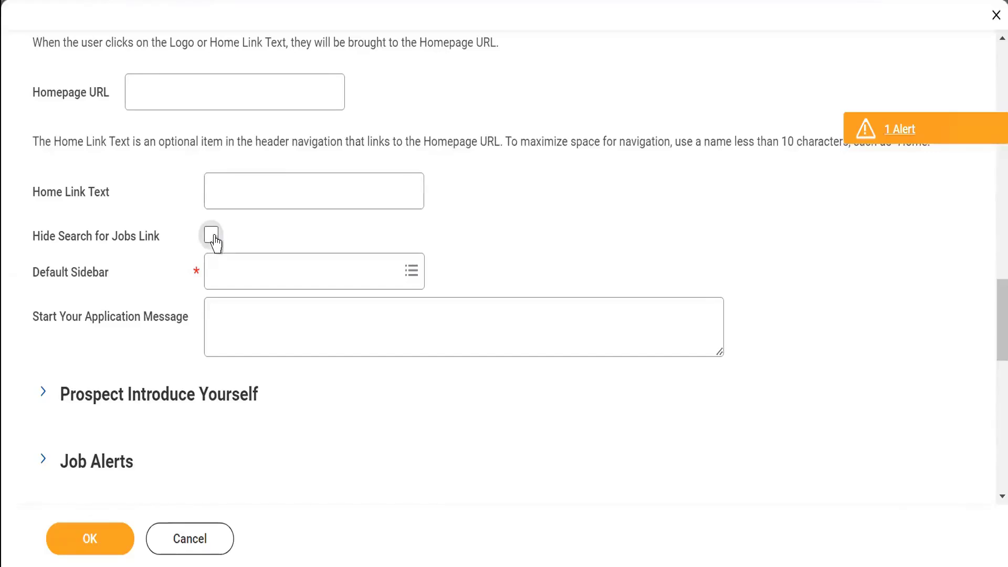
left_click(395, 278)
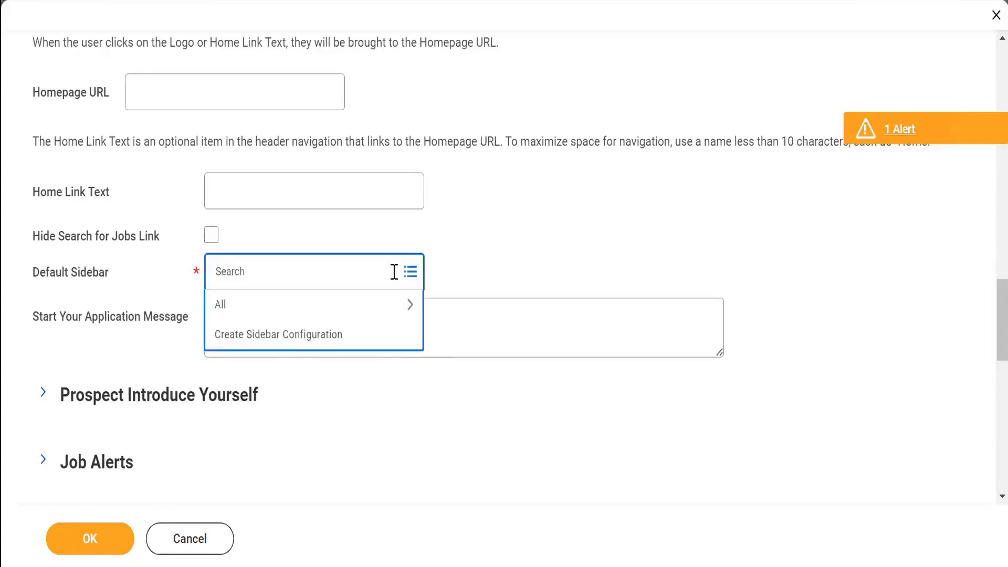
left_click(301, 310)
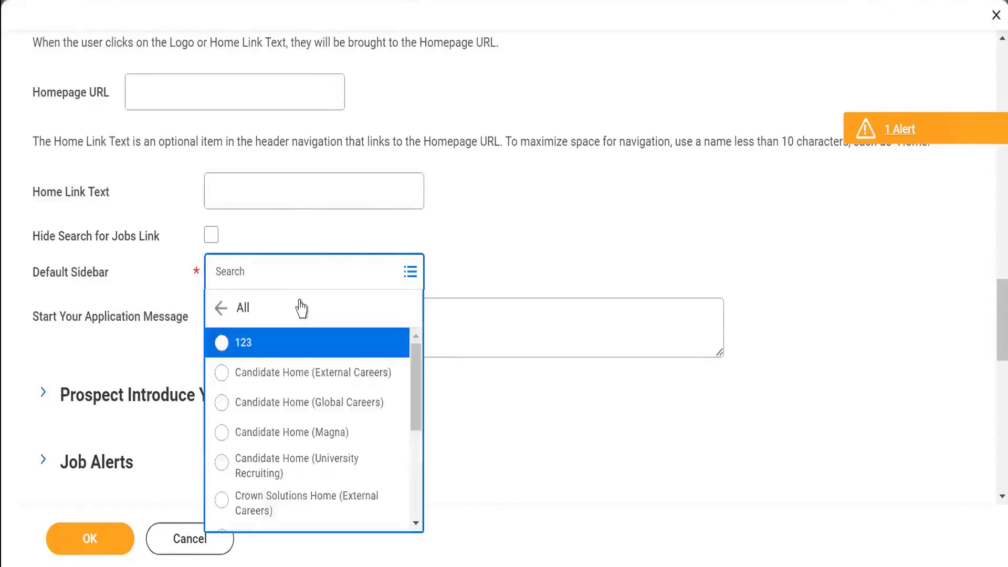
scroll(313, 460, "down", 5)
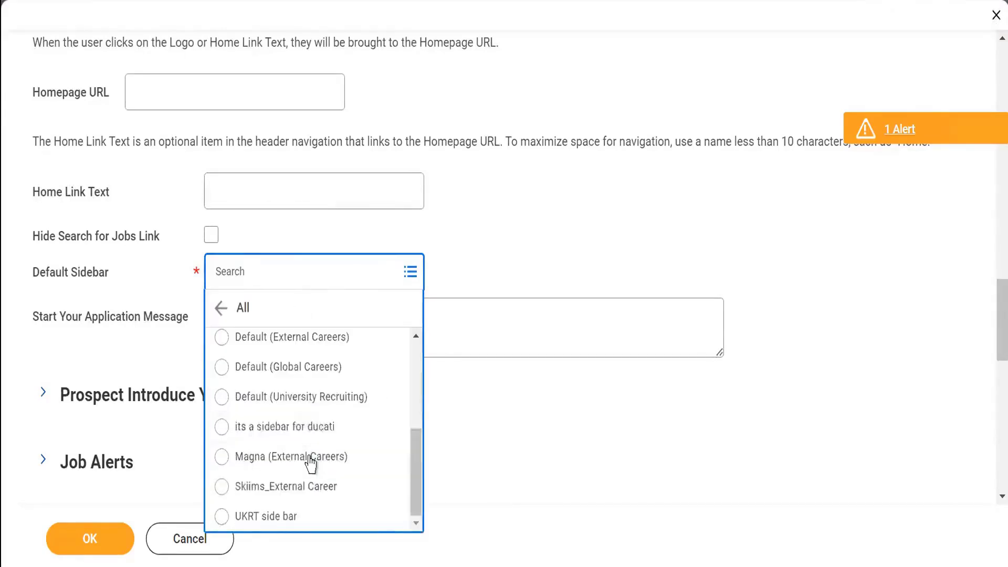
left_click(286, 491)
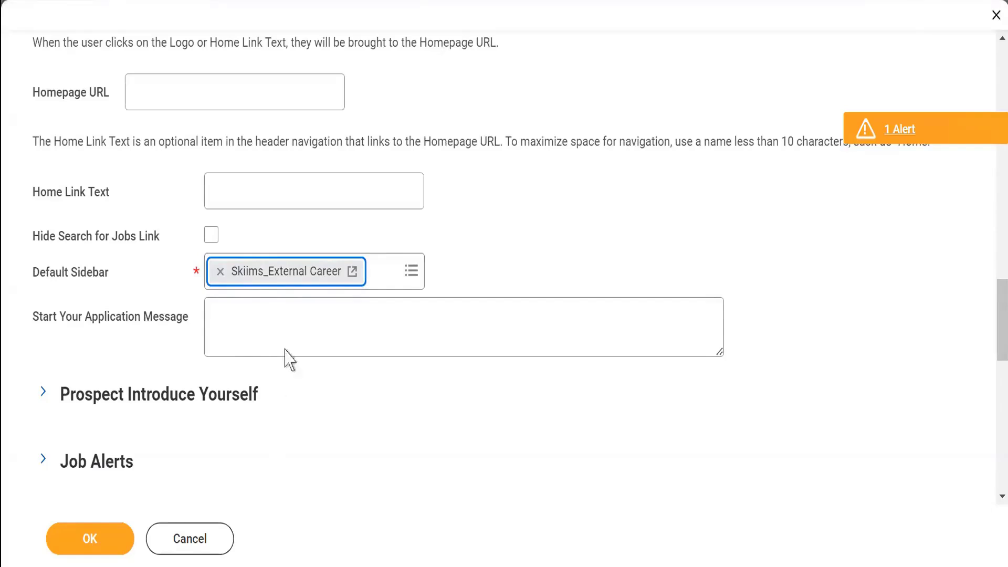
Enter "Thanks for sharing the details" as the Start Your Application Message.
left_click(275, 321)
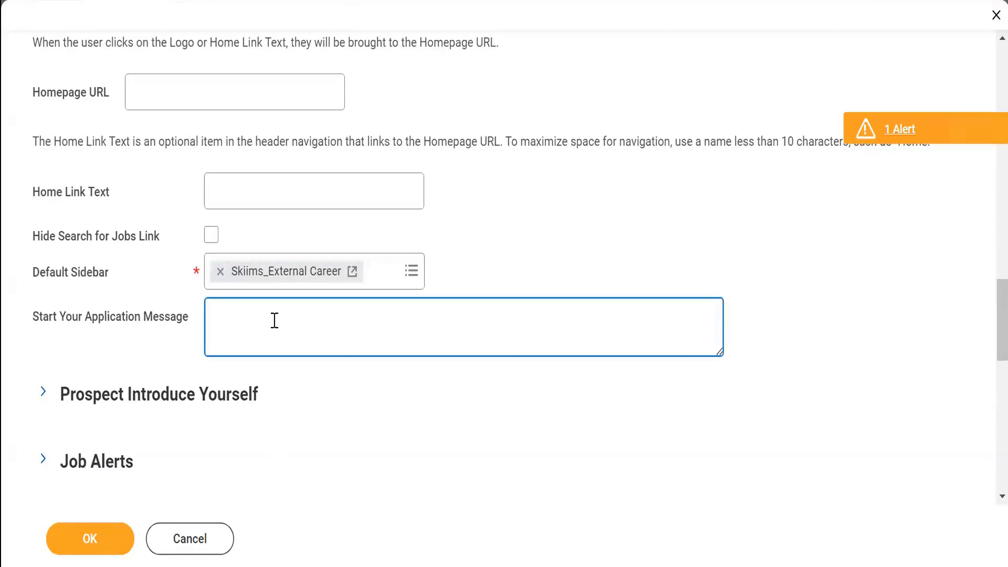
type("W")
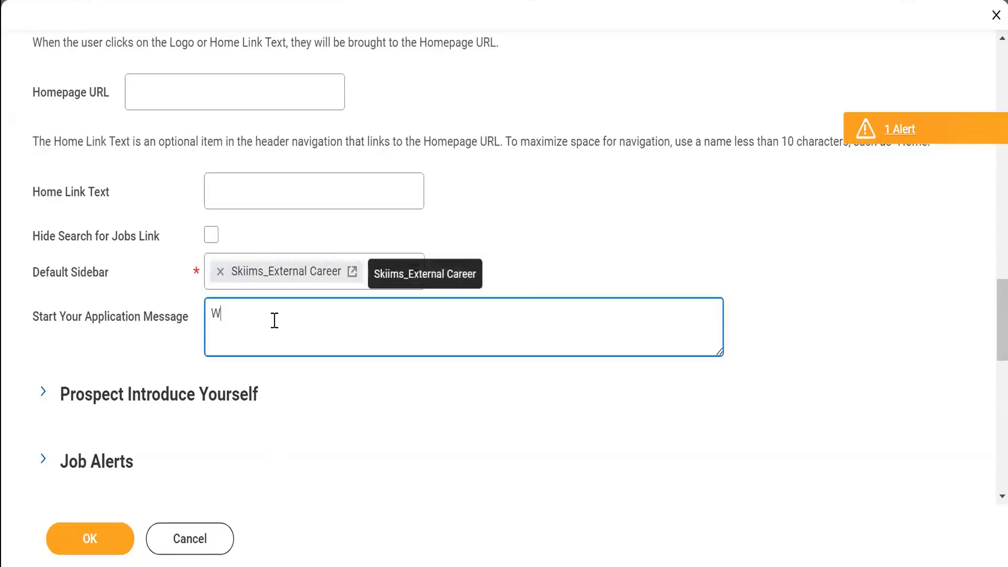
key("BackSpace")
type("Thanks for staring ")
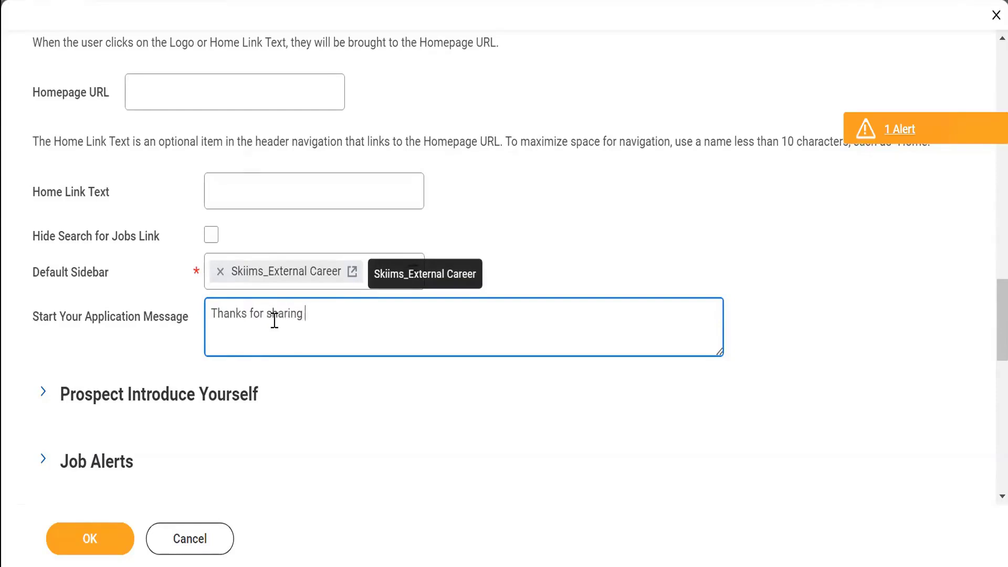
type("the details")
Enable Prospect Introduce Yourself and set its Page Instruction Text to "Please fill in the basic details".
left_click(44, 394)
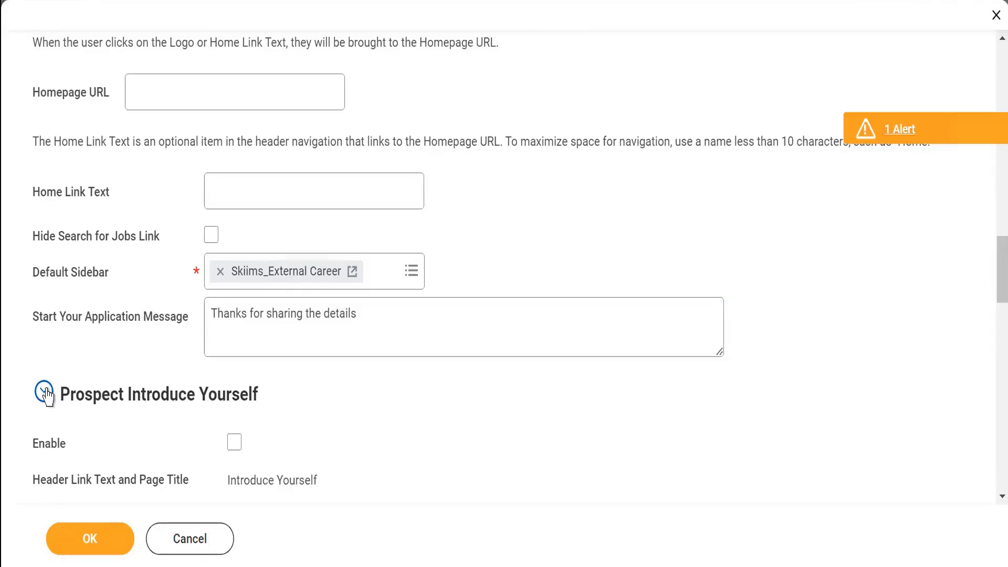
left_click(236, 442)
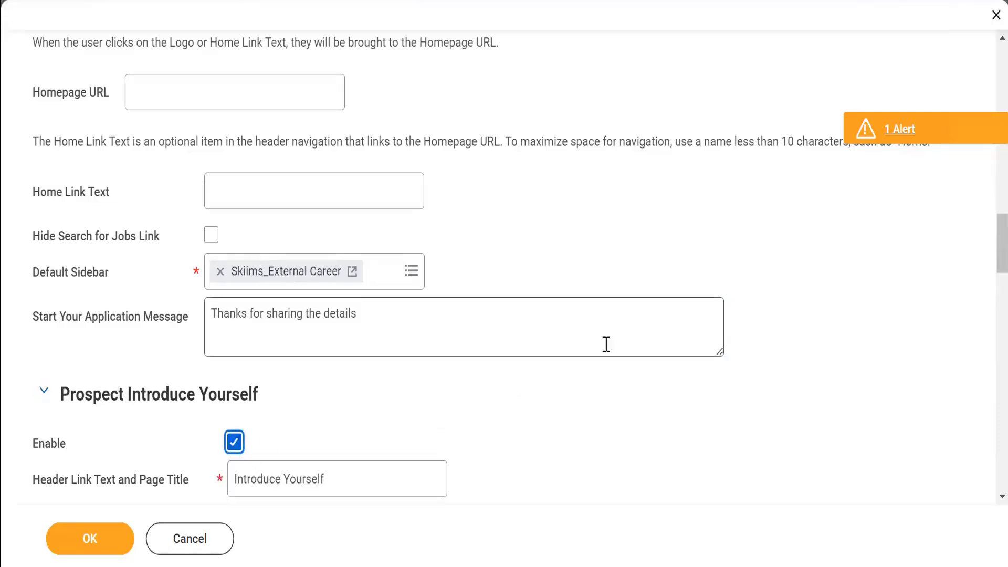
scroll(575, 310, "down", 2)
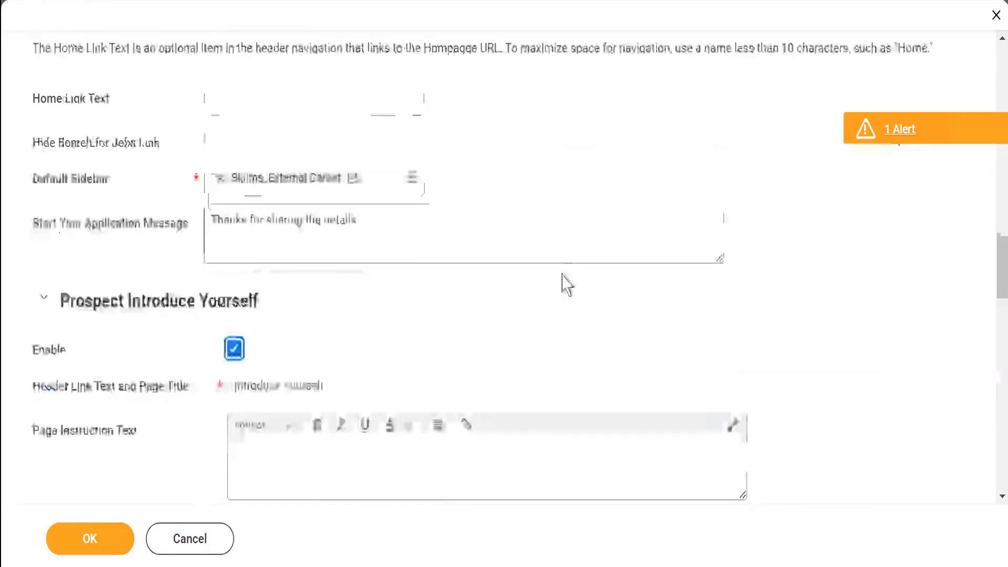
scroll(564, 284, "down", 3)
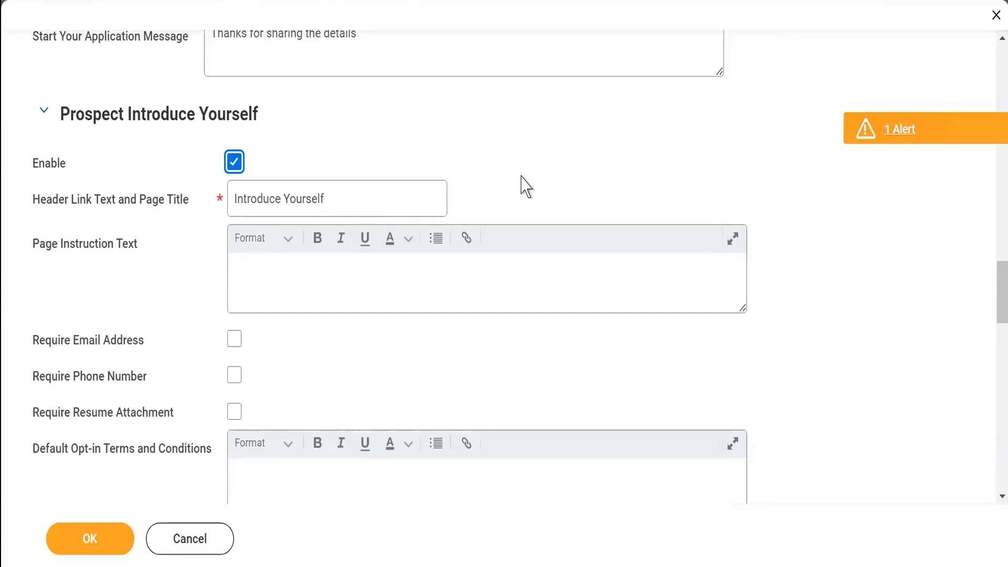
left_click(262, 285)
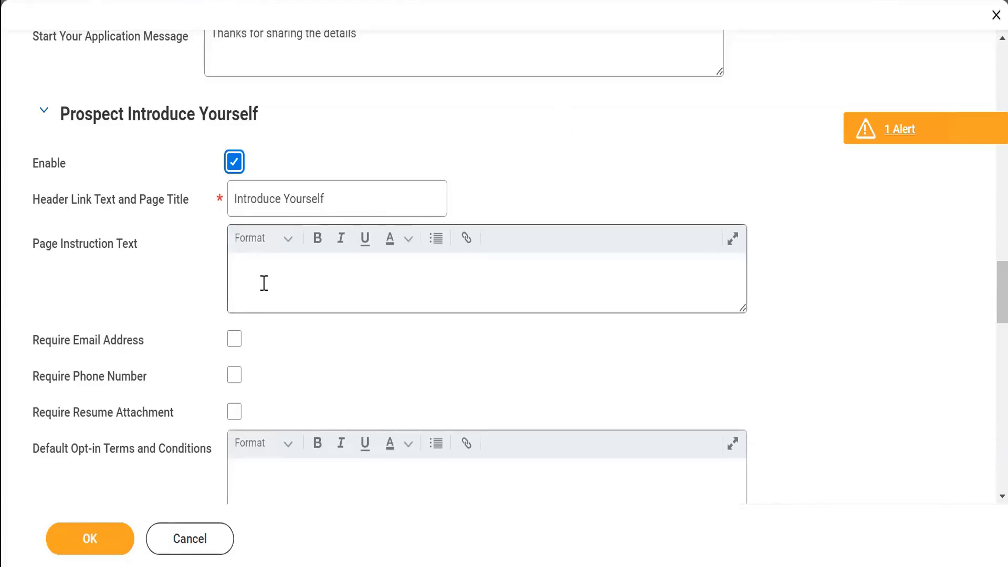
left_click(275, 273)
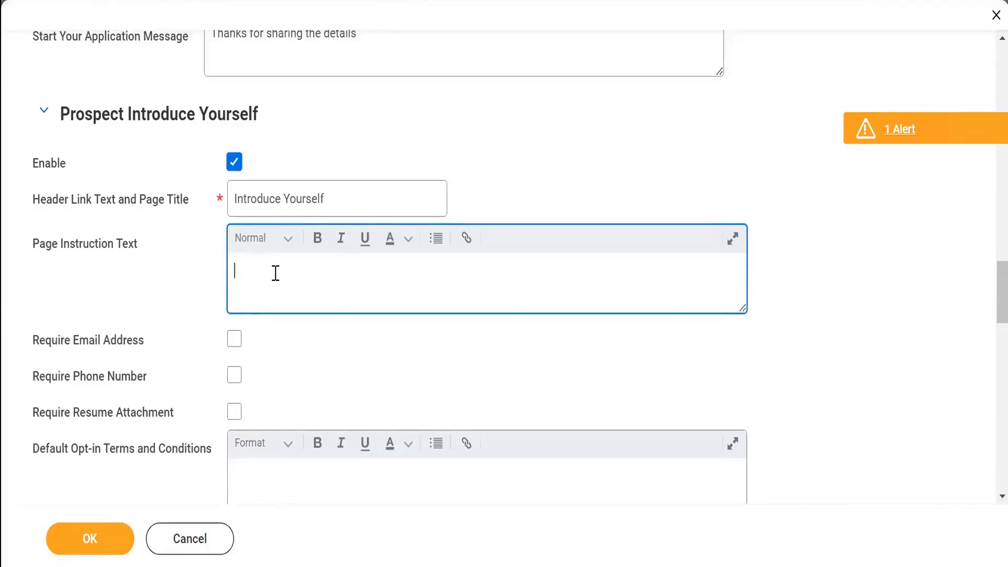
type("Ple")
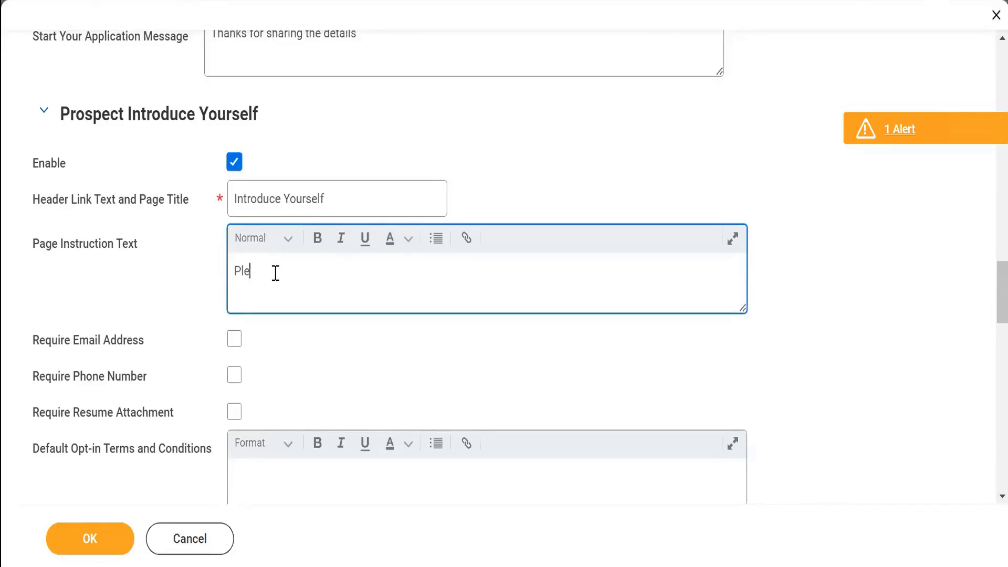
type("ase fill in the basic detail")
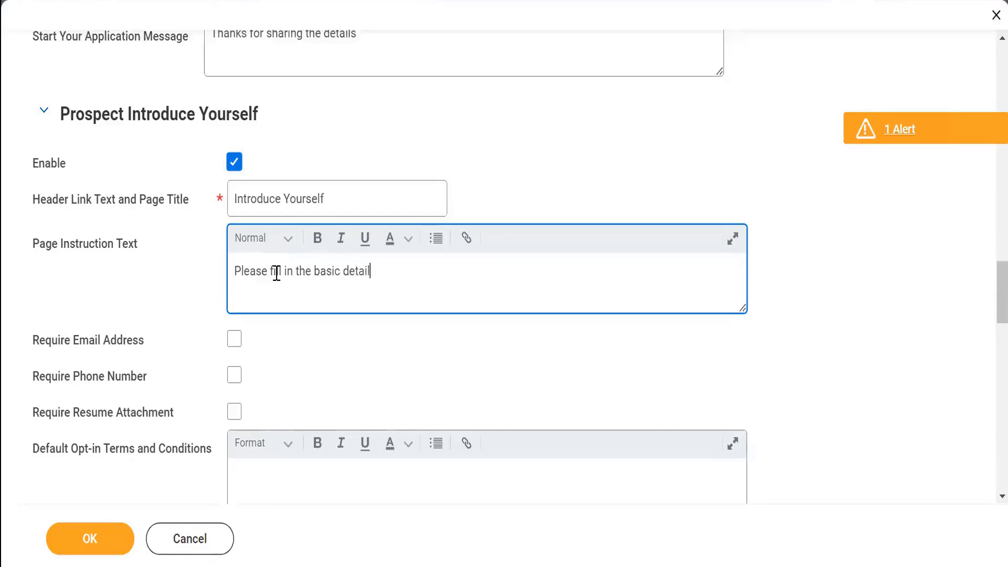
type("s")
Make the resume attachment required in the Prospect Introduce Yourself section.
scroll(315, 350, "down", 2)
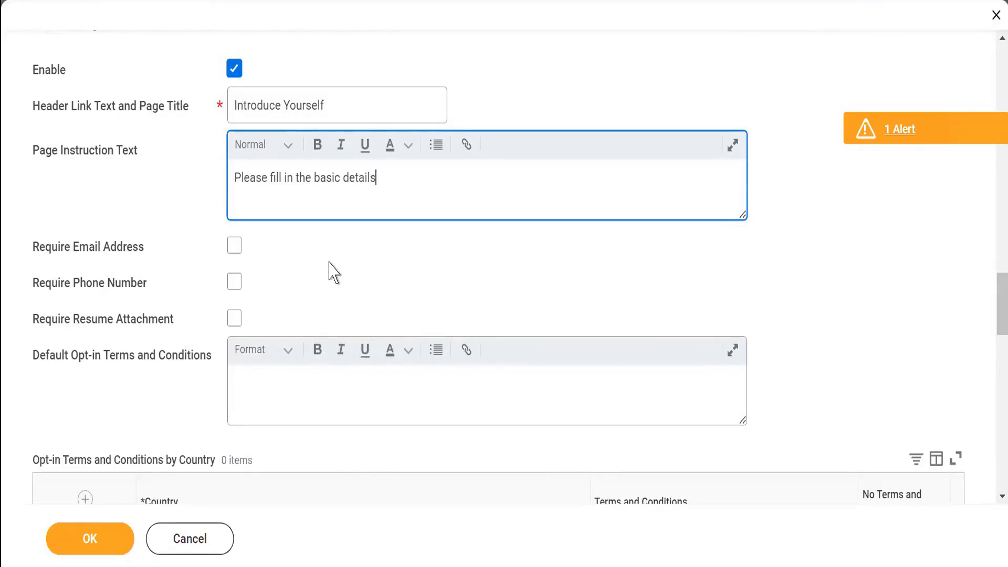
left_click(234, 318)
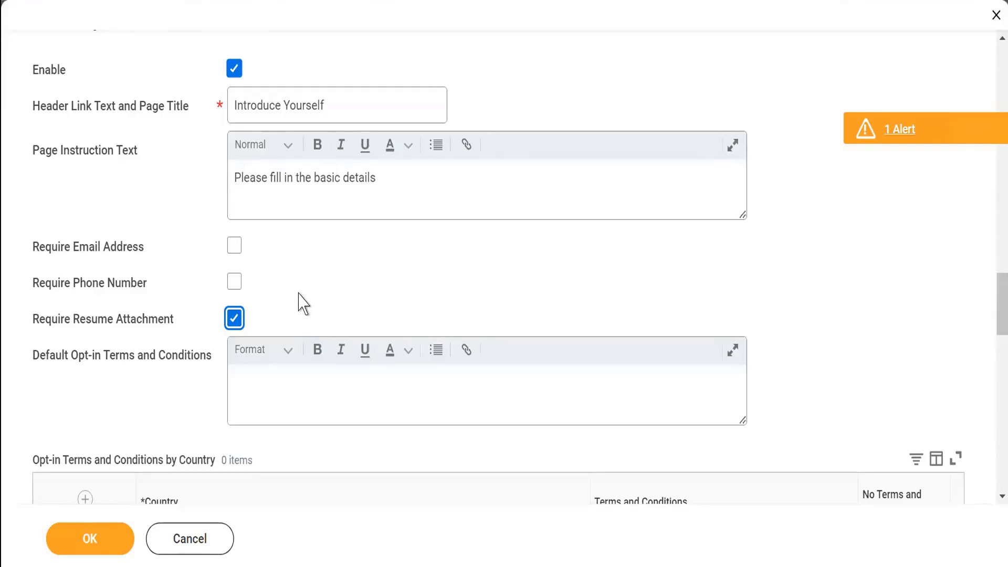
left_click(290, 380)
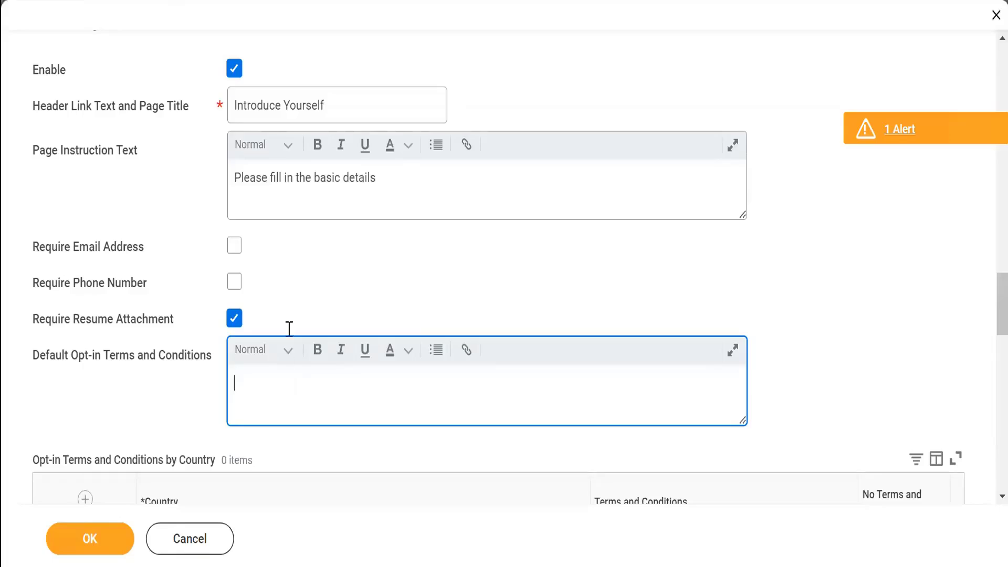
Add two rows to Opt-in Terms and Conditions by Country and set the first row's country to United States of America.
scroll(283, 284, "down", 2)
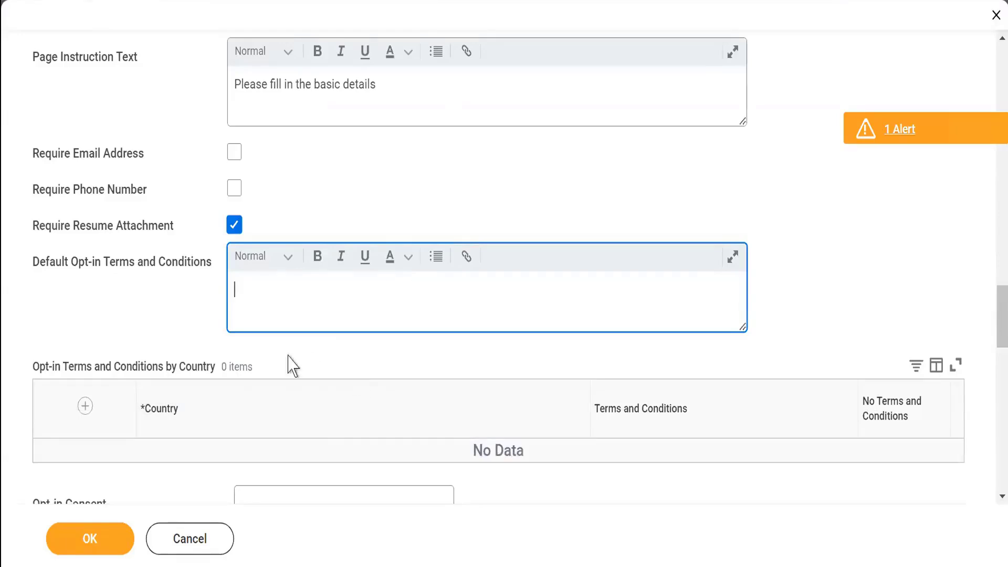
left_click(88, 407)
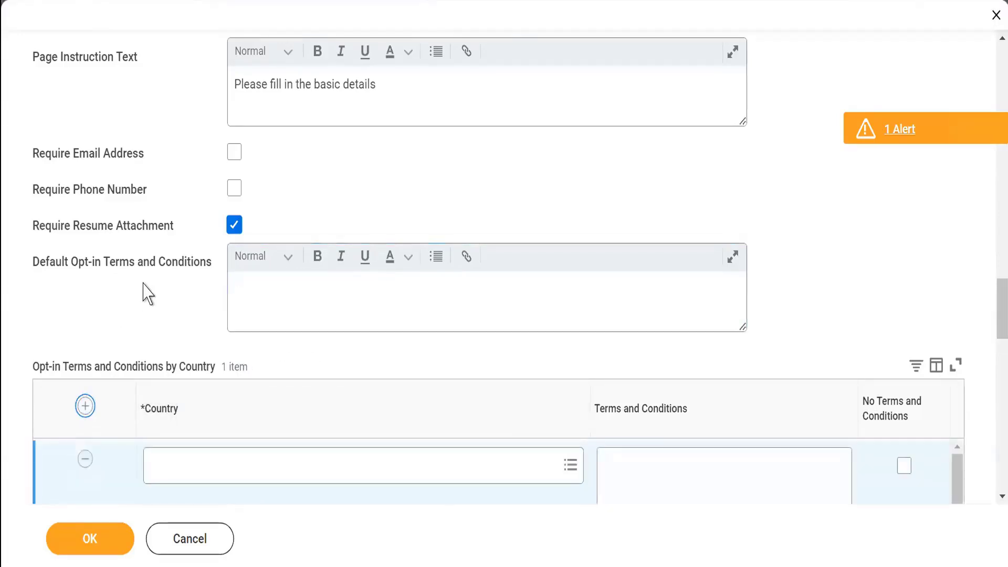
scroll(153, 316, "down", 3)
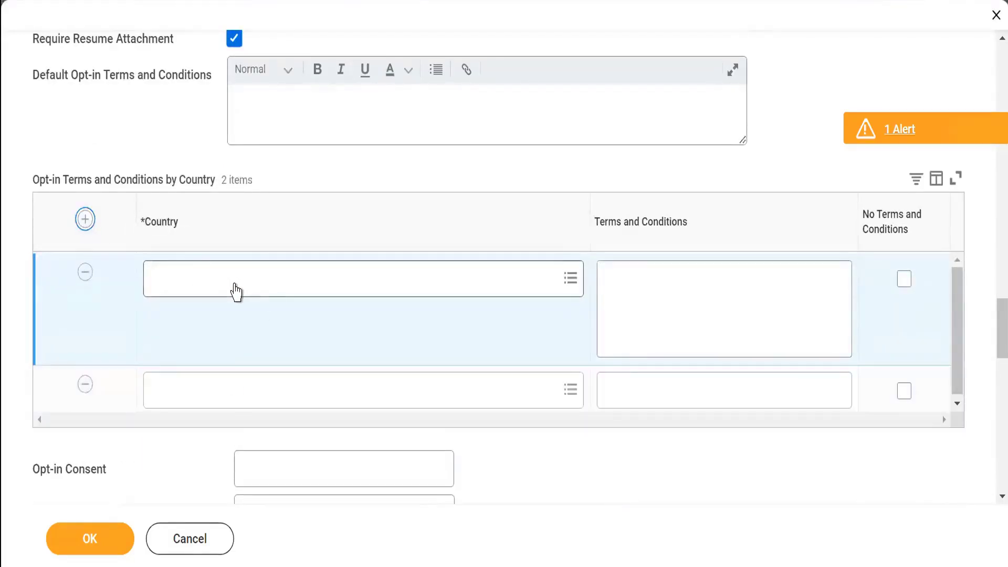
left_click(235, 284)
type("us")
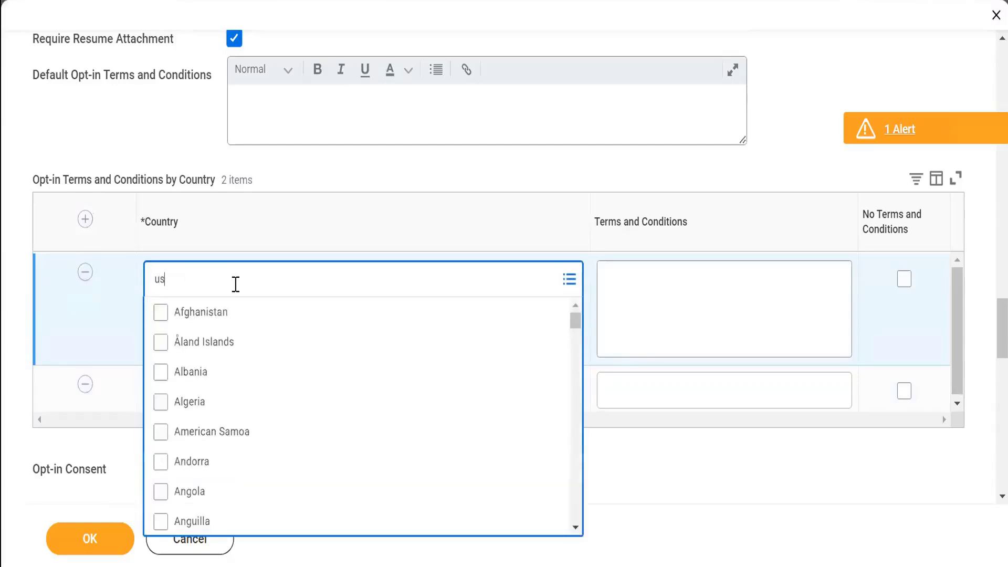
type("a")
key("Return")
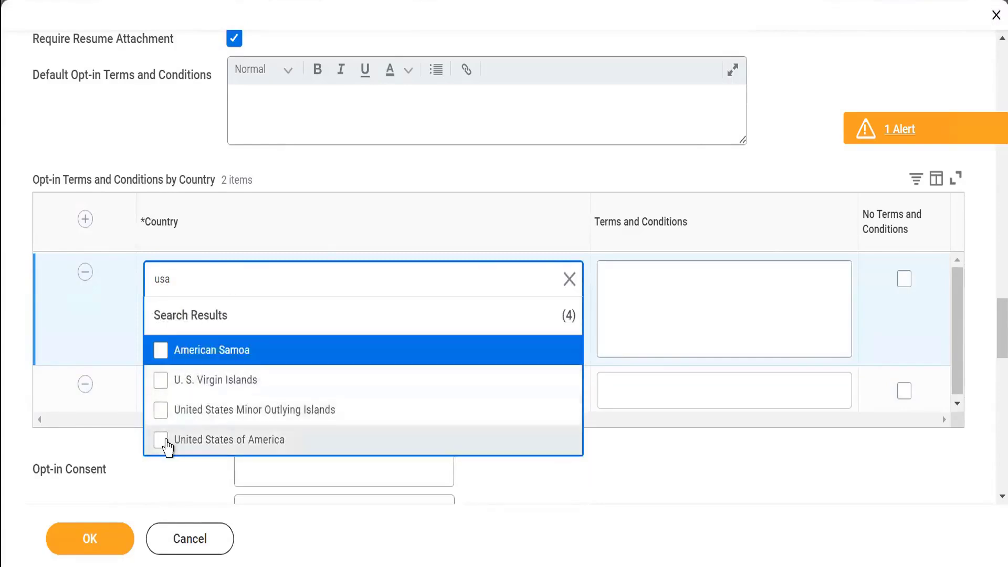
left_click(163, 441)
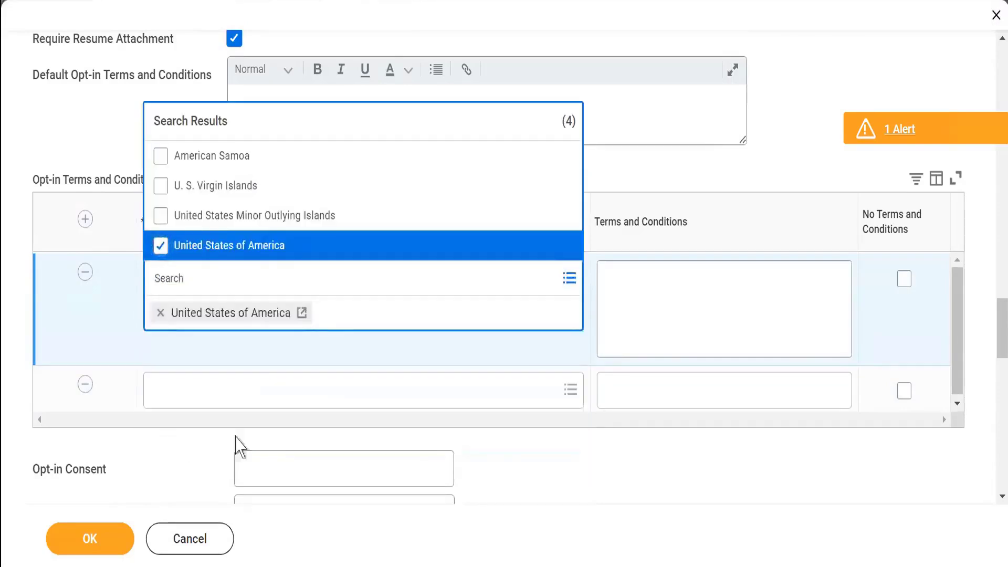
left_click(682, 459)
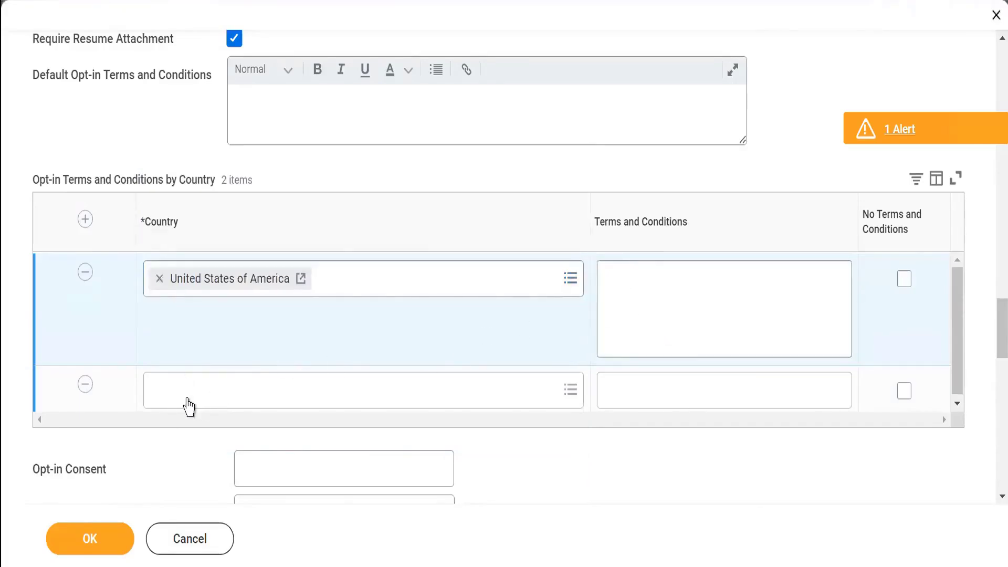
Set the country of the second Opt-in Terms and Conditions by Country row to India.
left_click(189, 407)
type("I")
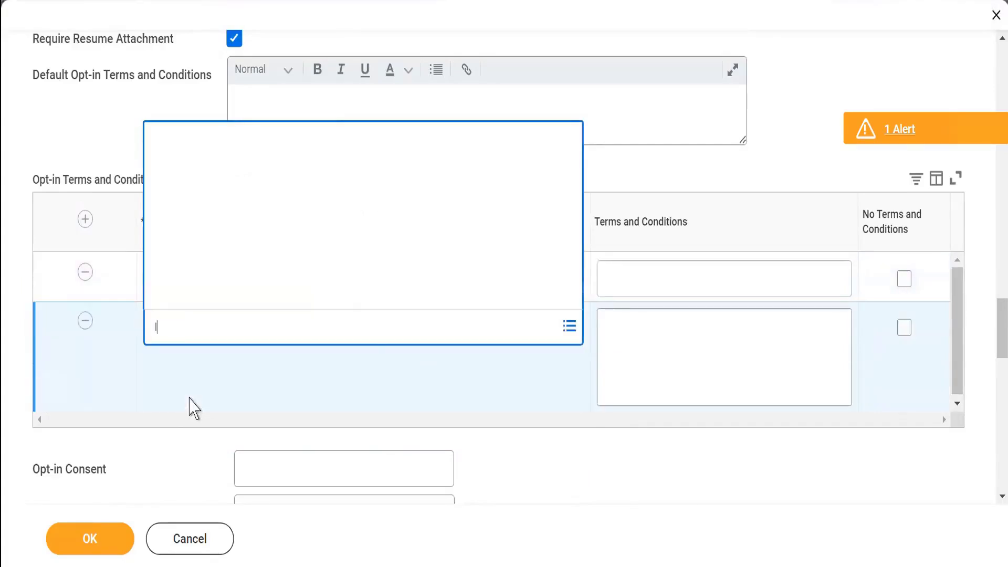
type("ndia")
key("Return")
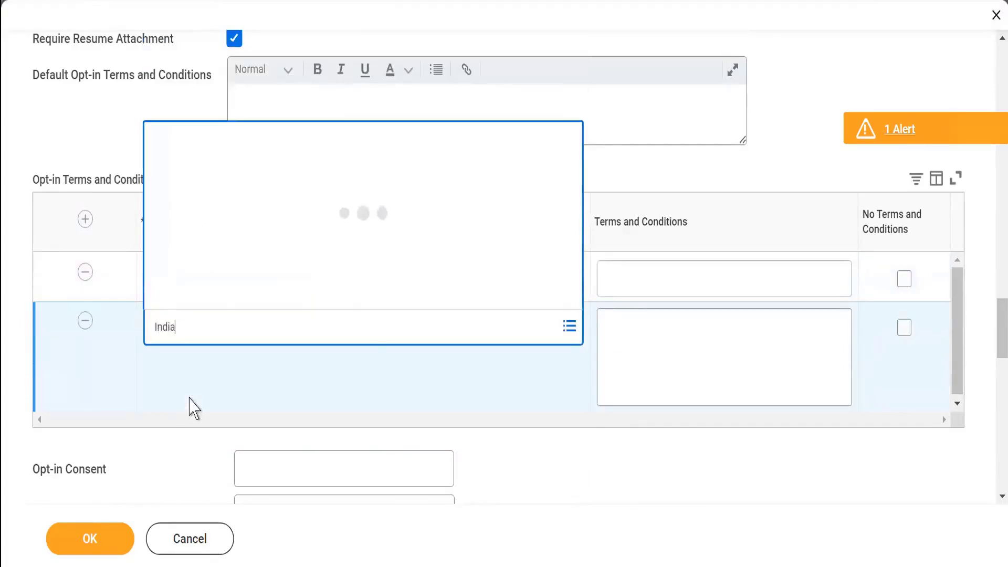
left_click(161, 265)
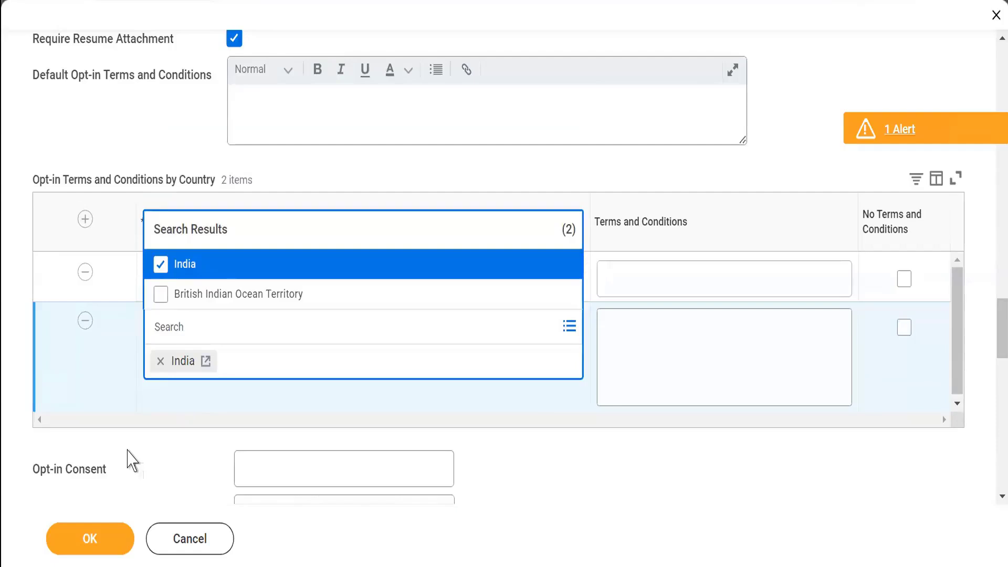
left_click(132, 460)
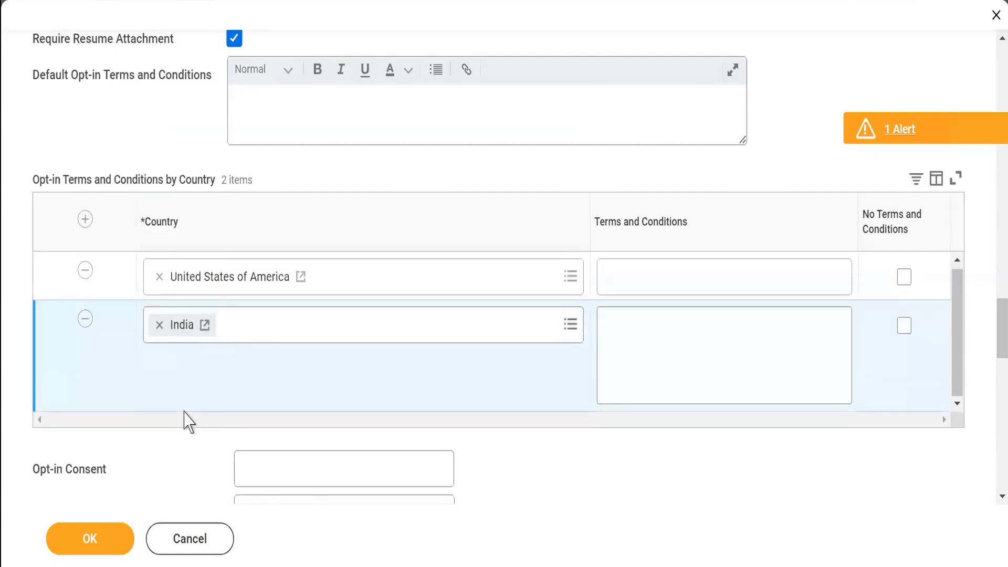
Enter "Please give the consent for the details which will be needed" as the Opt-in Consent.
scroll(189, 422, "down", 2)
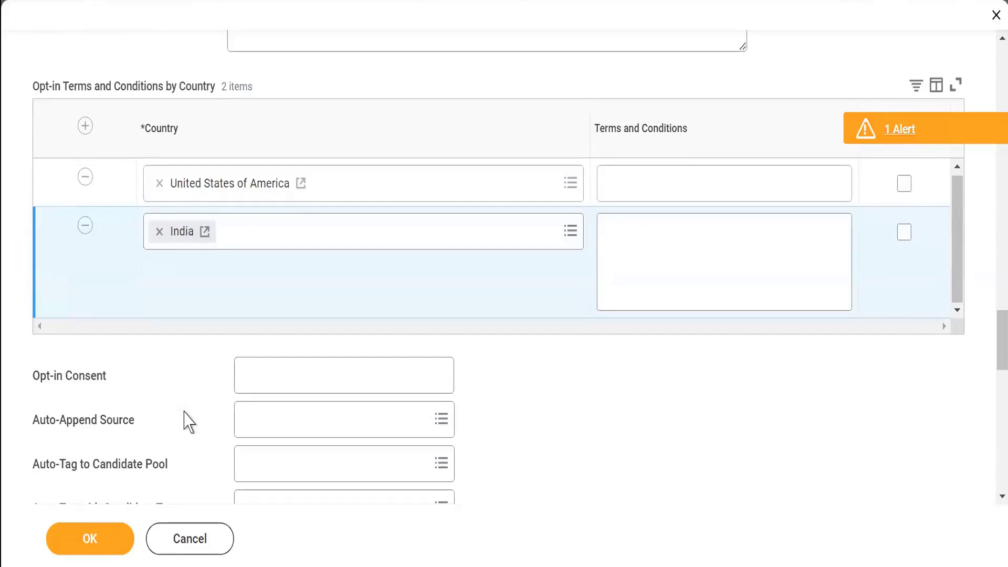
left_click(269, 378)
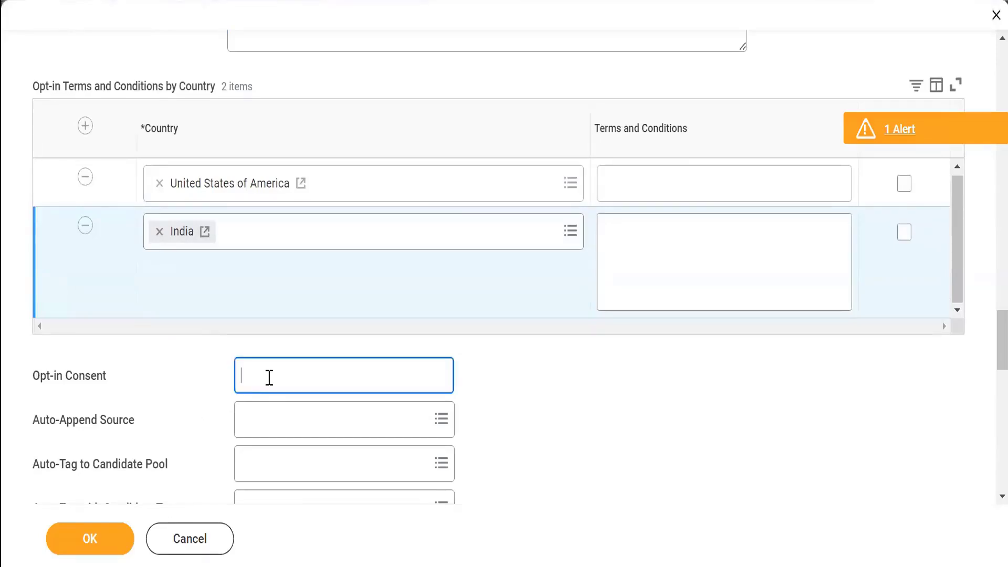
type("Please give the c")
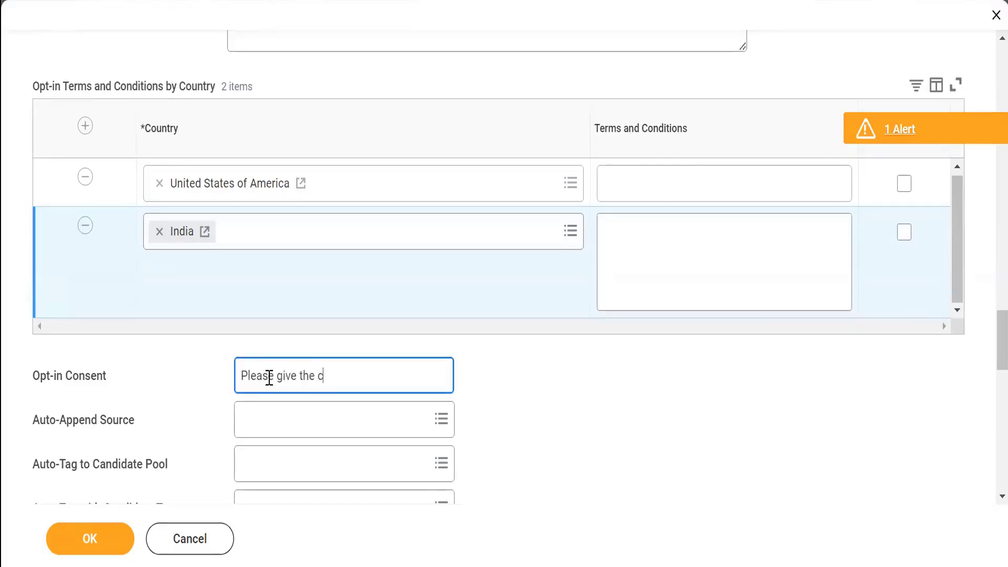
type("onsent")
type("for the de")
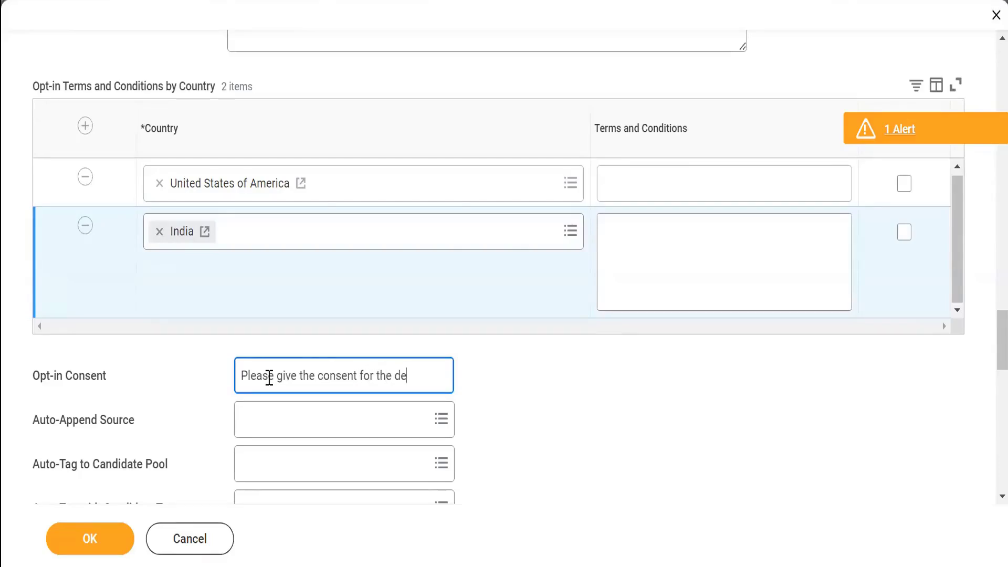
type("tails which wi")
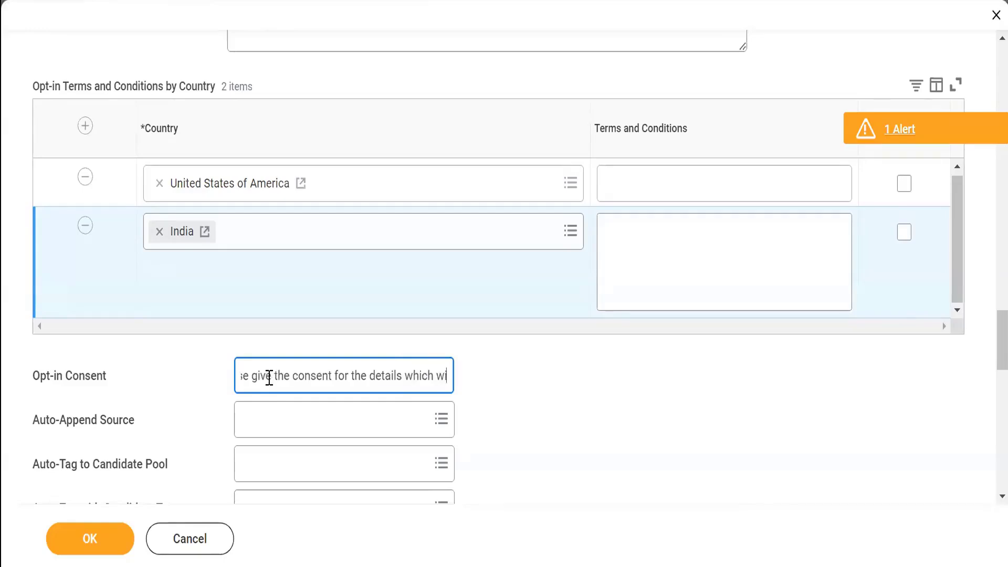
type("ll be")
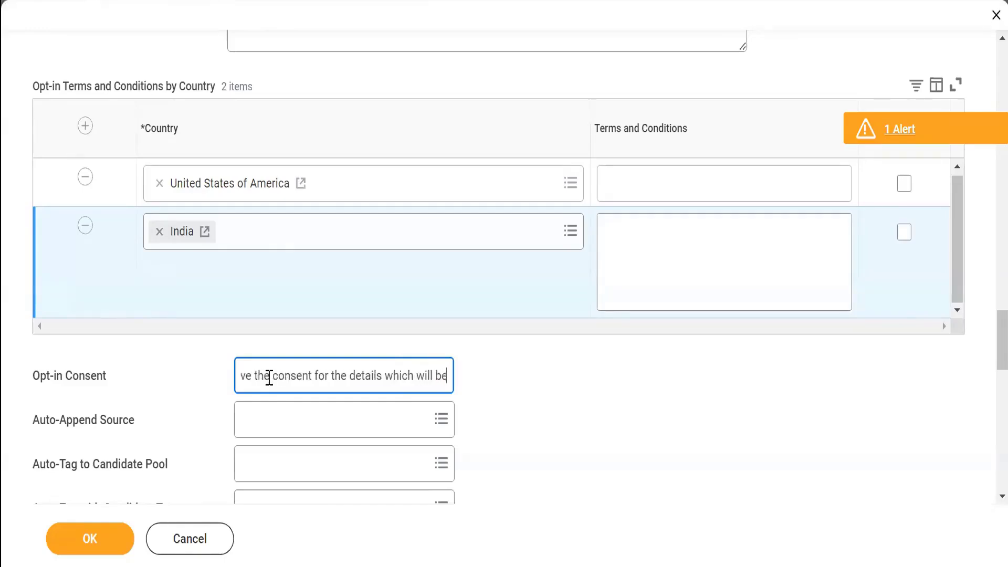
type(" needed")
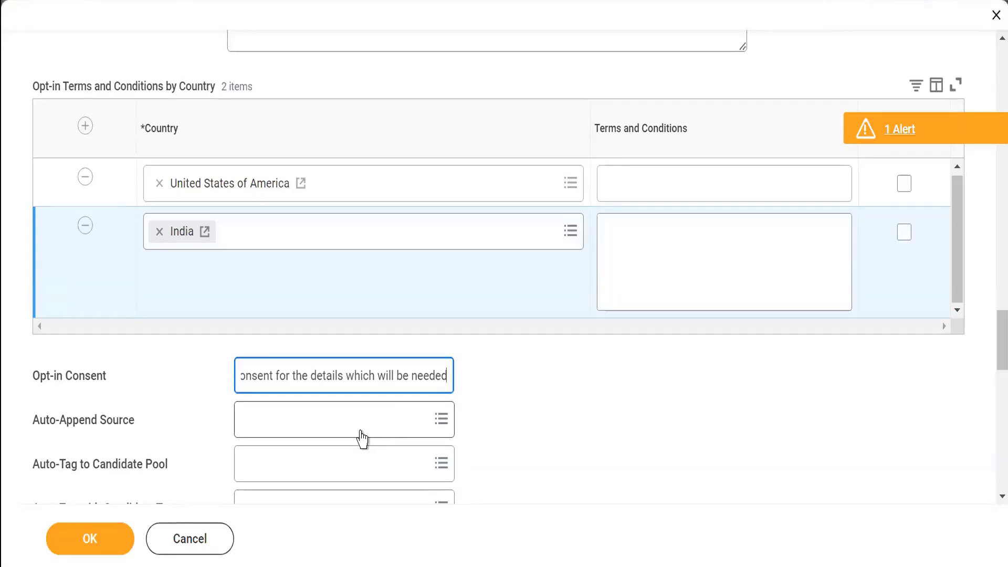
Set Auto-Append Source to LinkedIn and Auto-Tag to Candidate Pool to Silver Medalist.
left_click(370, 415)
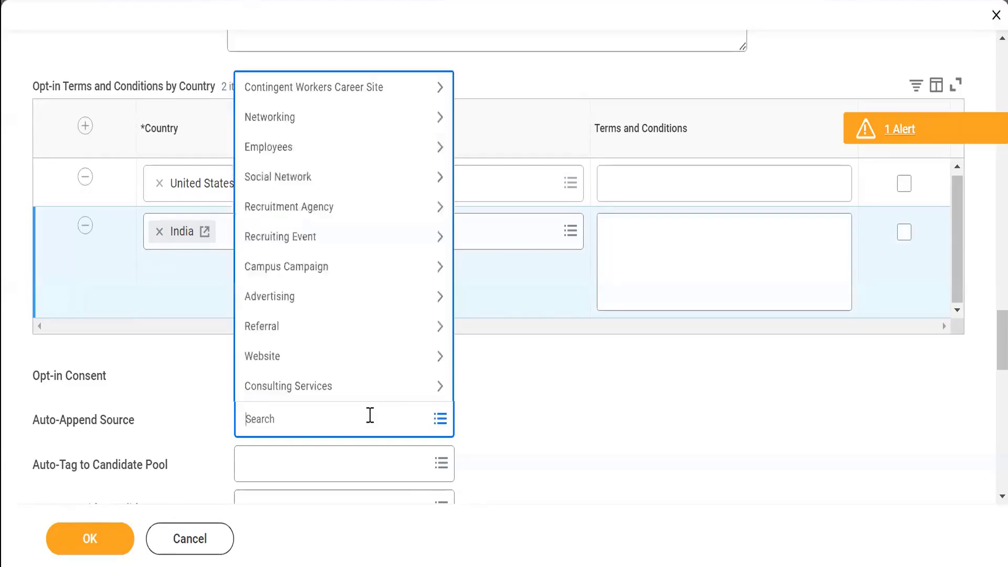
type("linkedin")
key("Return")
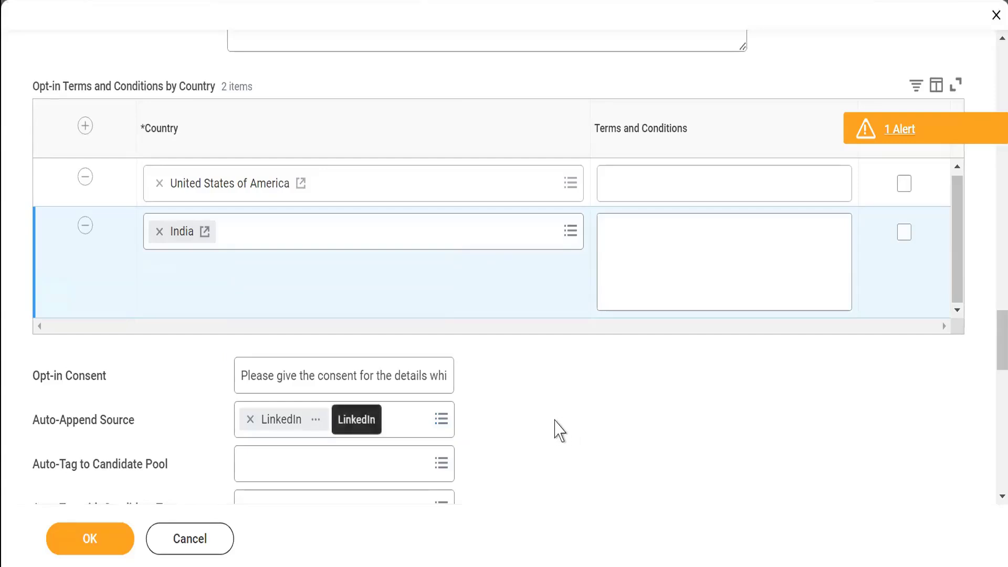
scroll(555, 421, "down", 2)
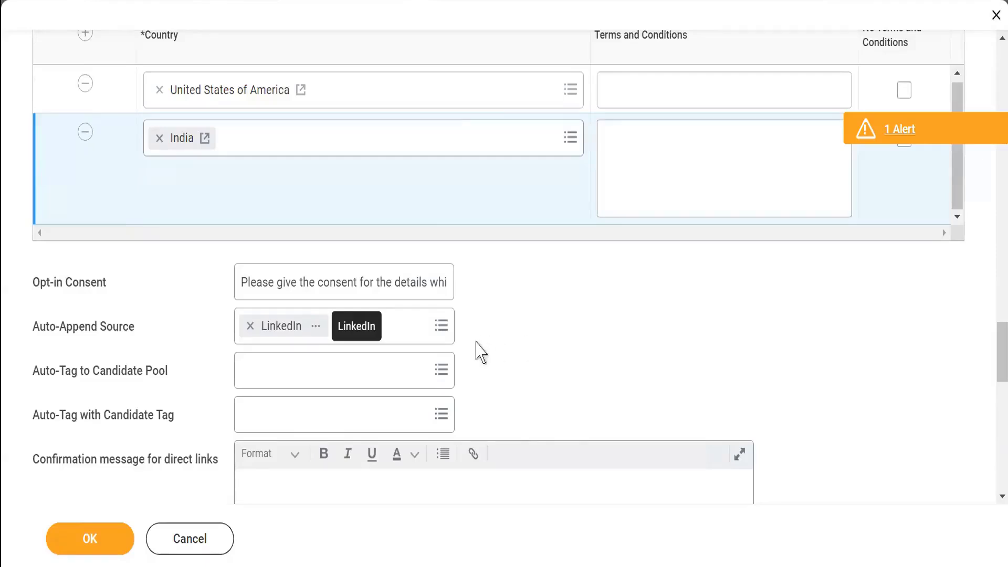
left_click(441, 371)
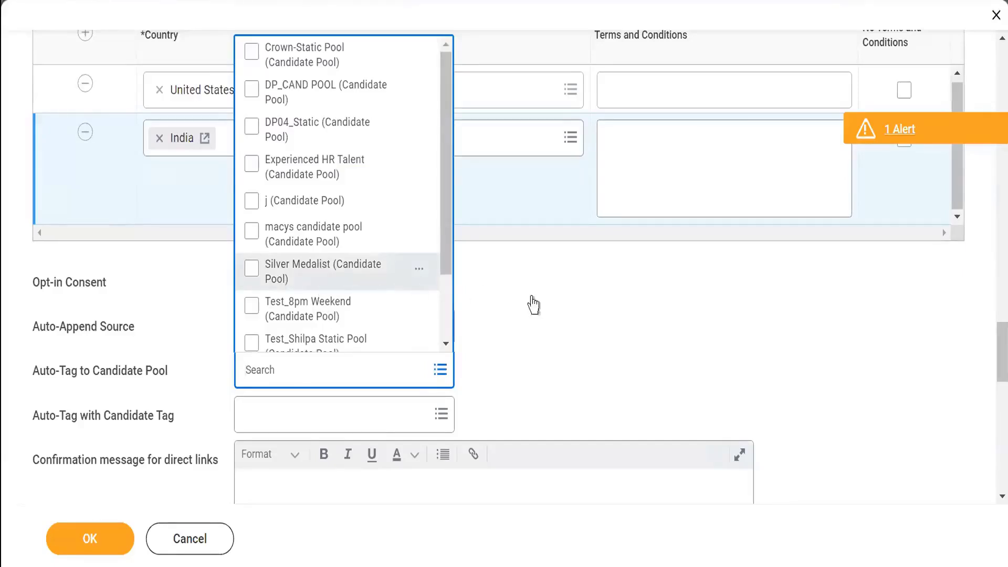
left_click(619, 315)
Enter "thank you for providing the details" as the confirmation message for direct links.
scroll(593, 328, "down", 2)
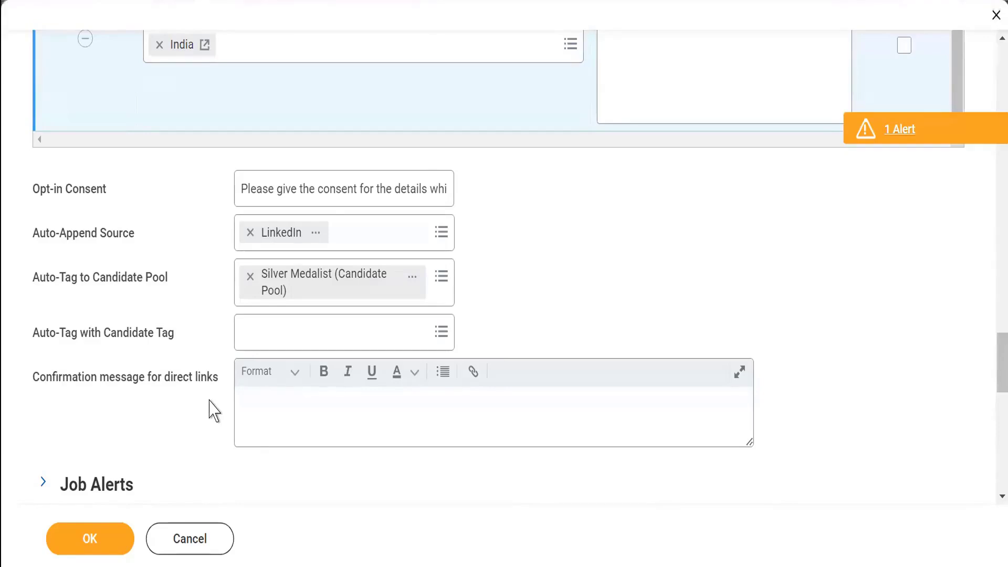
left_click(327, 421)
type("t")
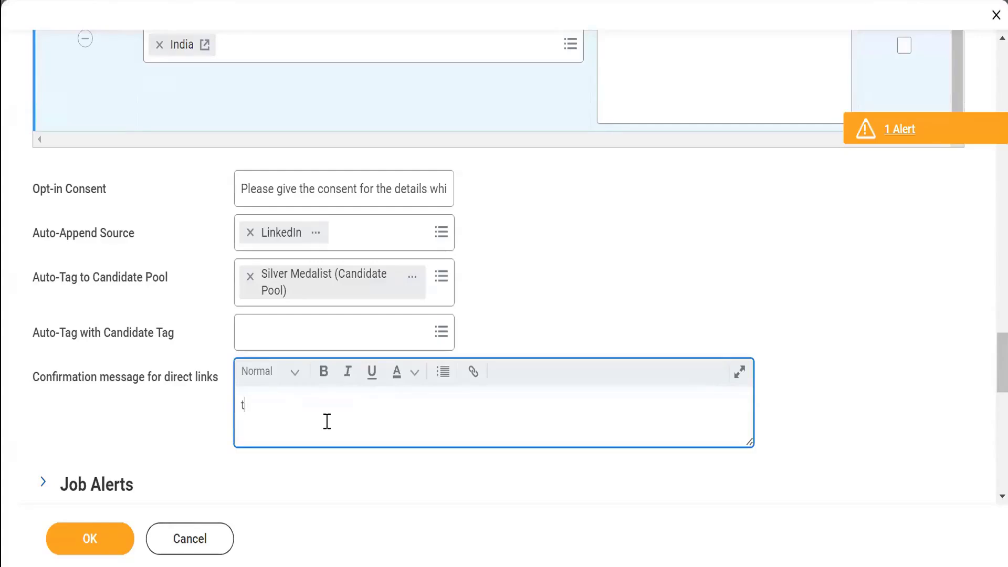
type("hank you for providin")
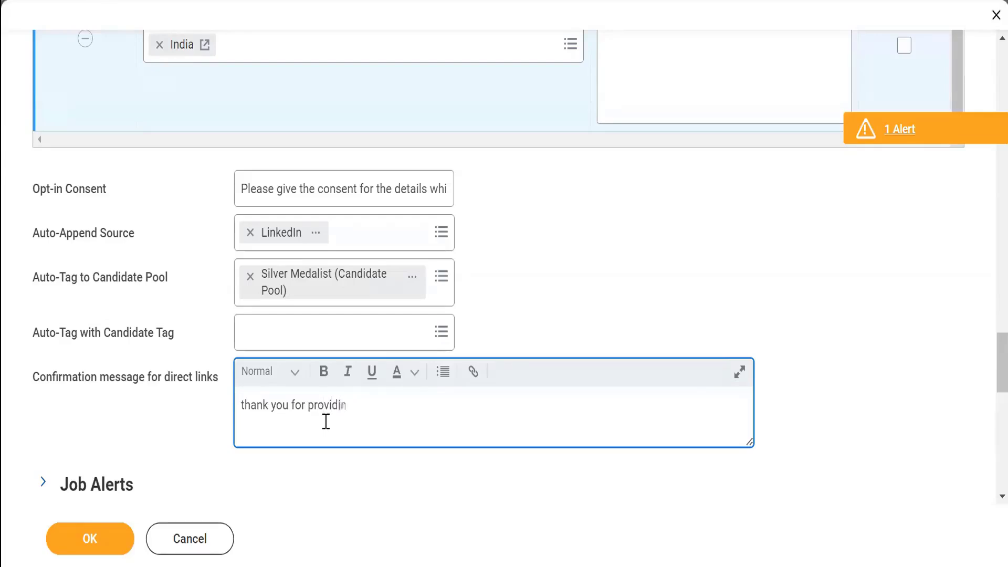
type("g the details")
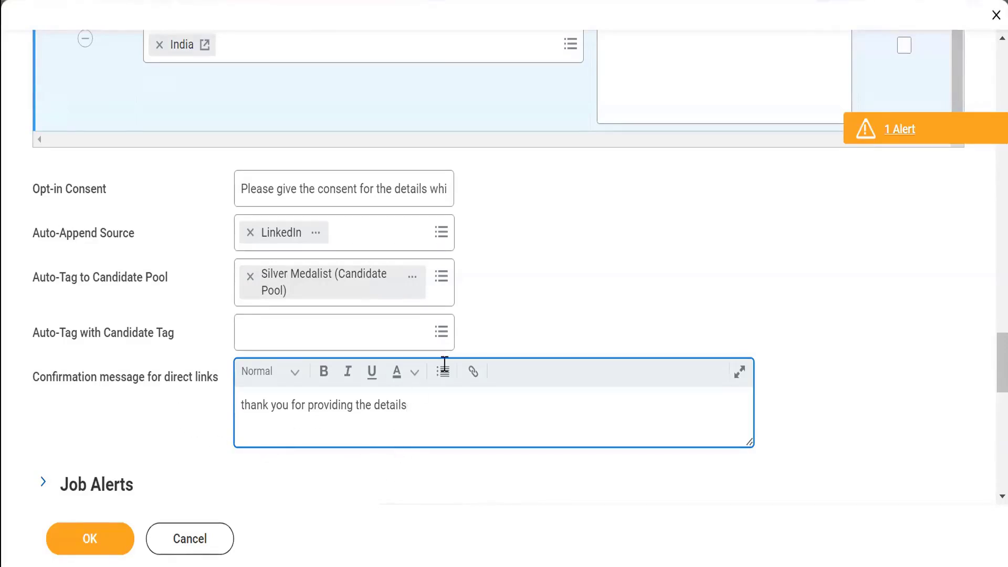
Try to submit the career site settings and review the full list of errors.
scroll(425, 389, "down", 2)
scroll(422, 395, "down", 2)
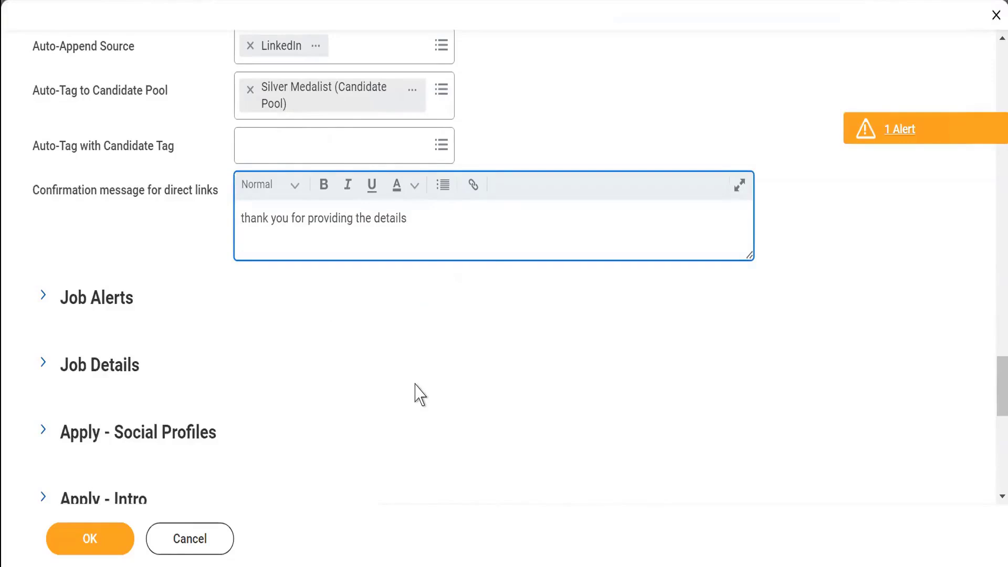
left_click(88, 541)
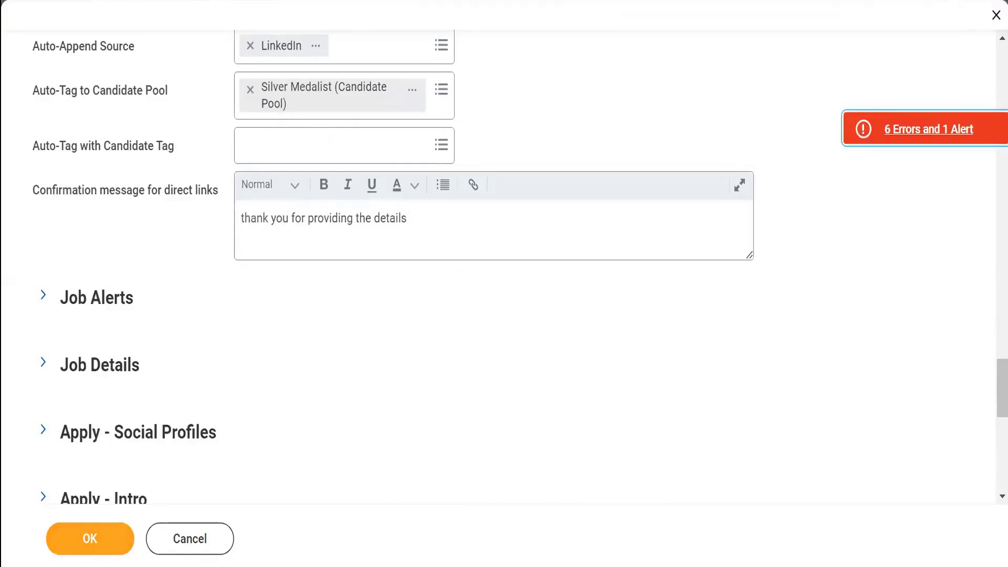
left_click(924, 135)
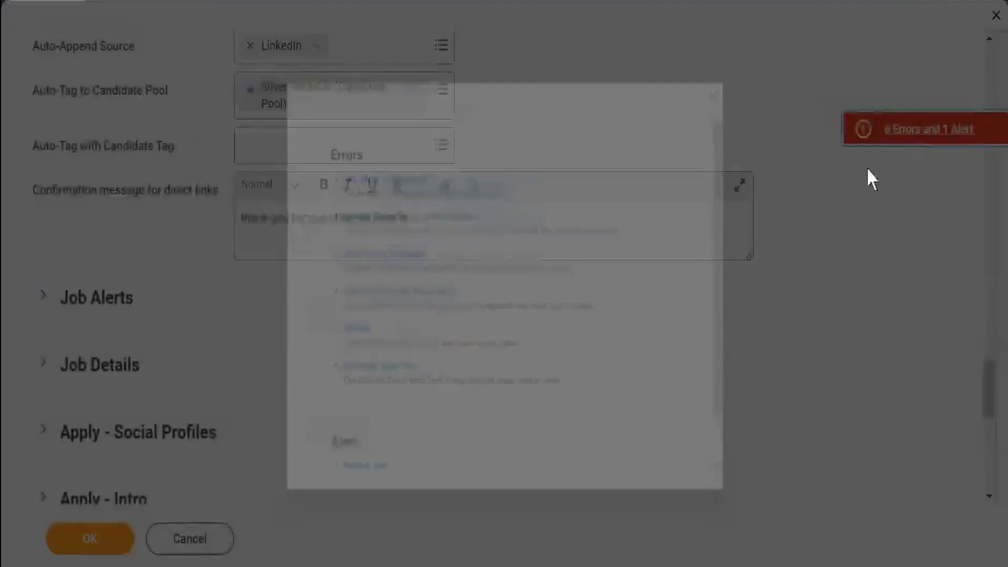
left_click(778, 42)
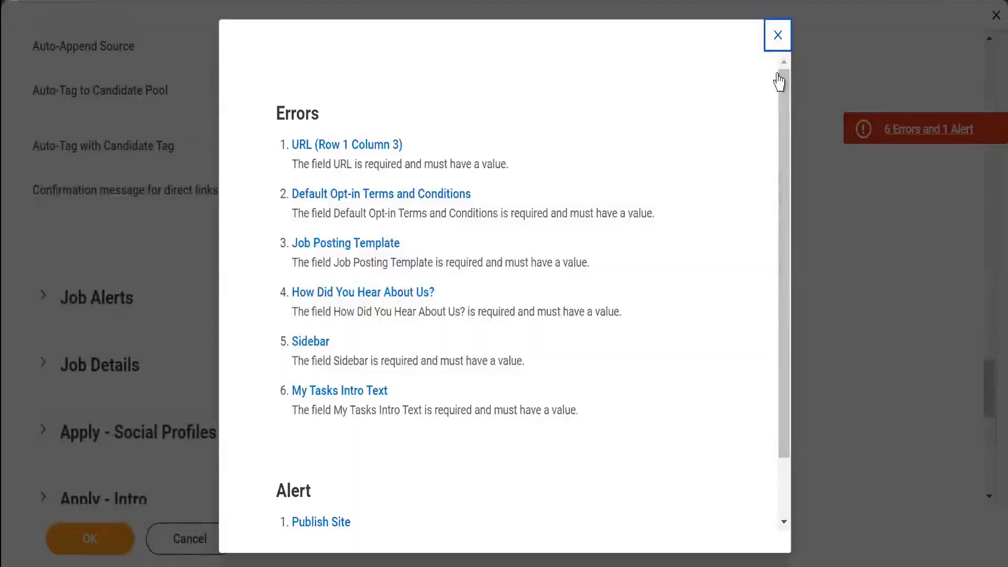
Fill the required Default Opt-in Terms and Conditions with "hhhh" and submit the career site settings again.
scroll(615, 367, "up", 5)
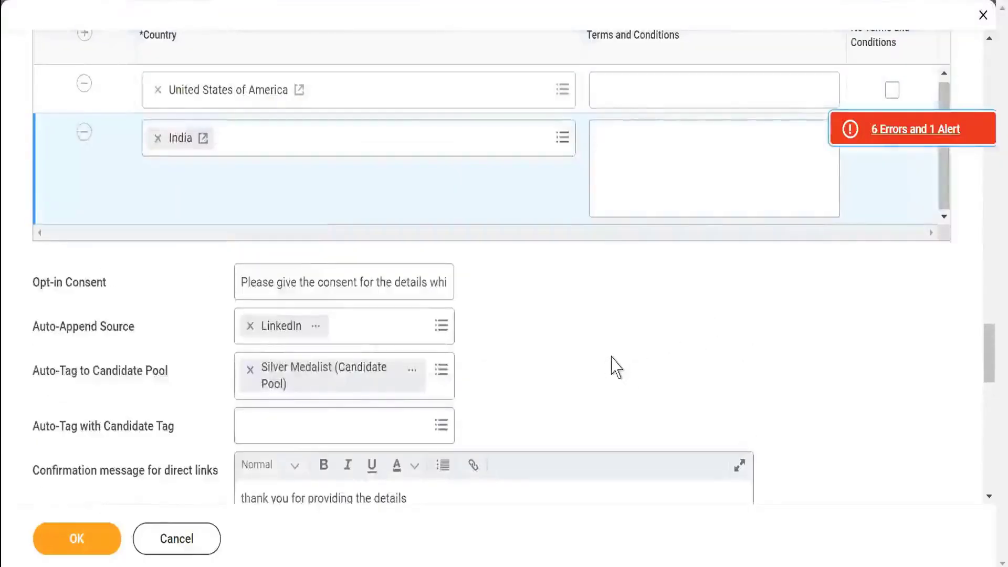
scroll(611, 356, "up", 5)
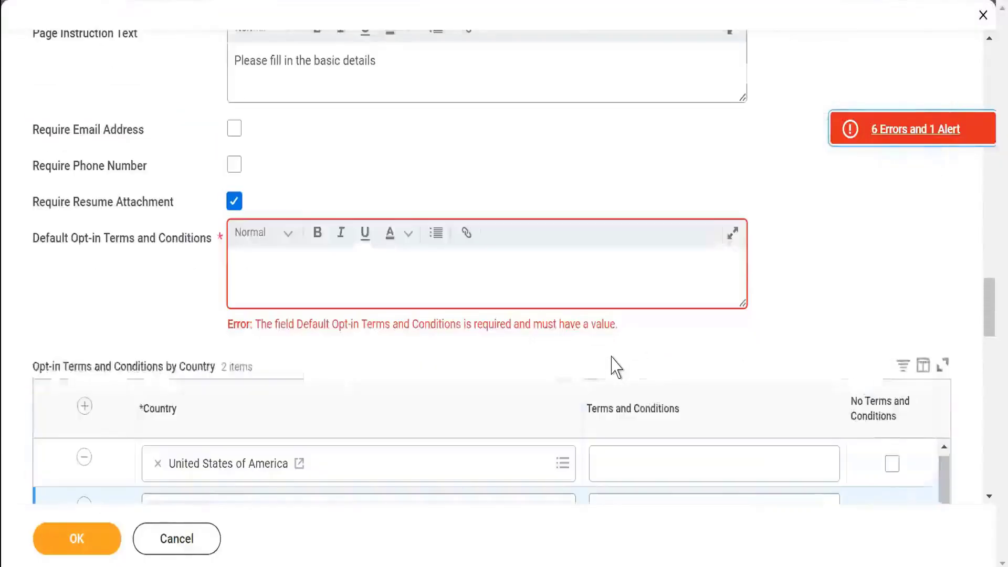
left_click(310, 282)
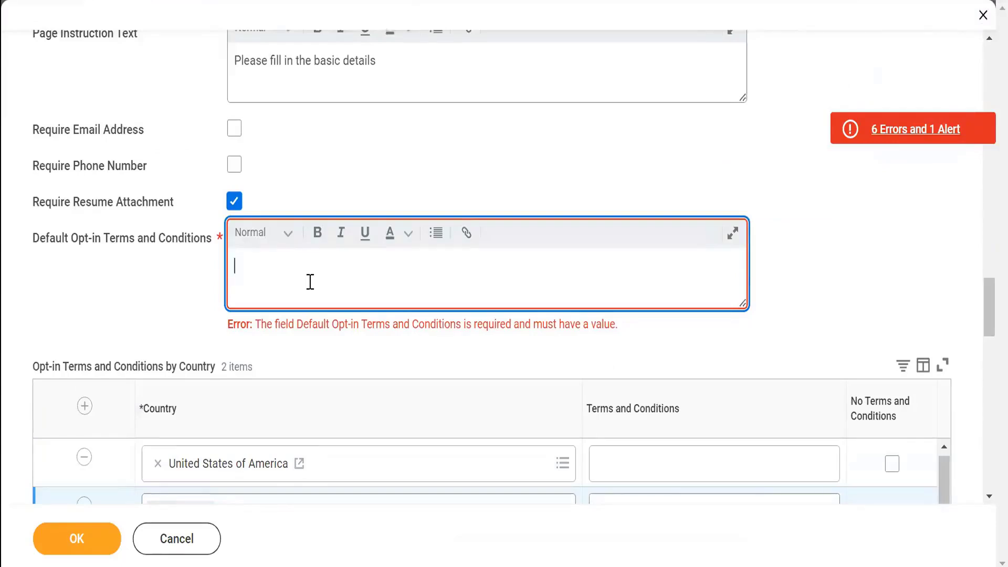
type("hhhh")
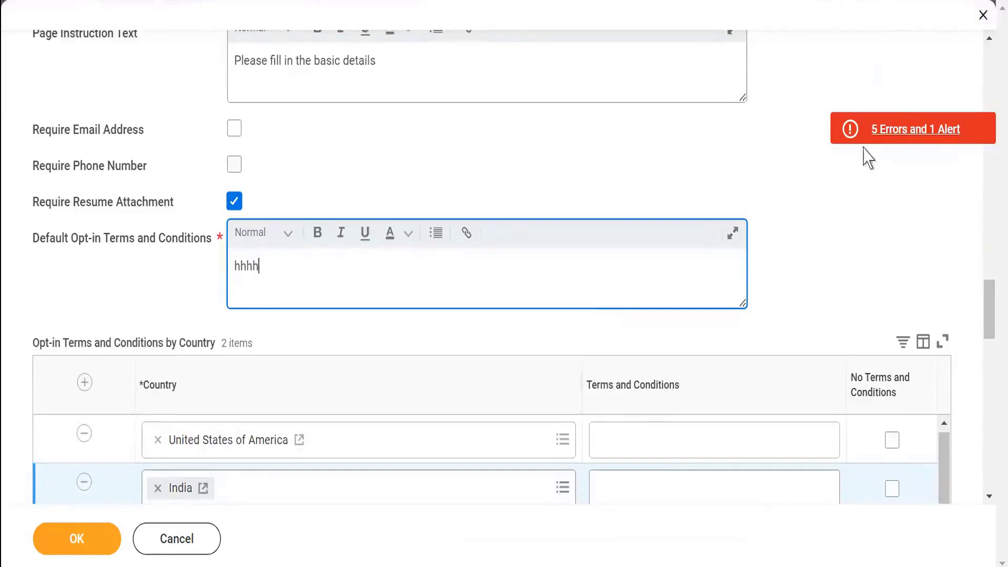
left_click(62, 539)
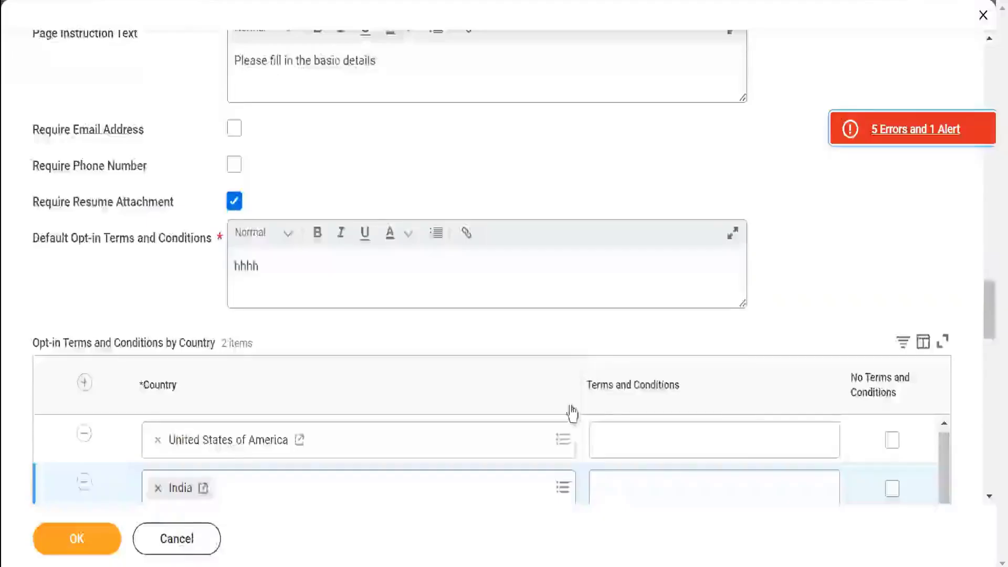
Go back to the Tracking Pixels table under Tracking & Analytics to examine its required URL field.
scroll(569, 412, "up", 5)
scroll(571, 414, "up", 10)
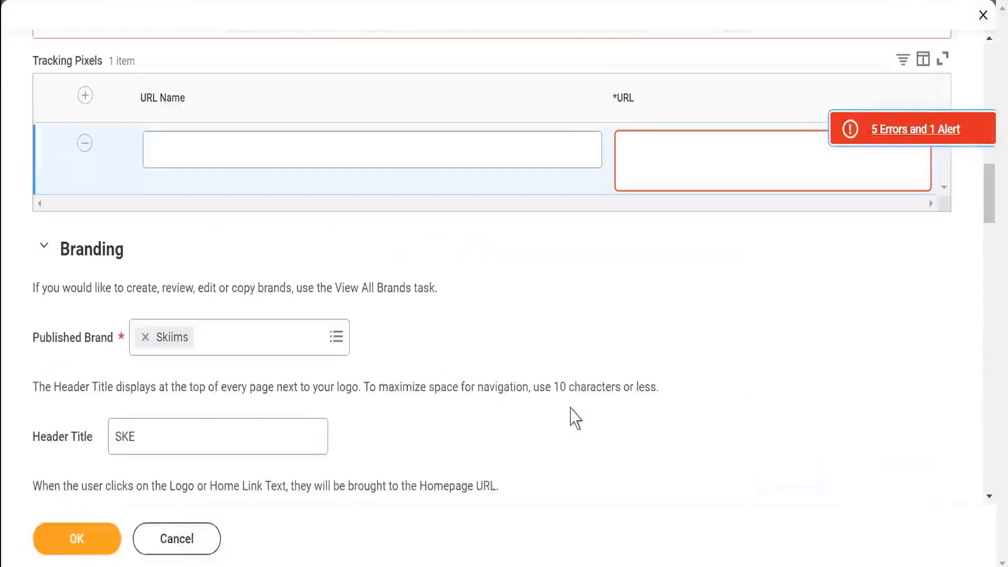
scroll(575, 419, "up", 15)
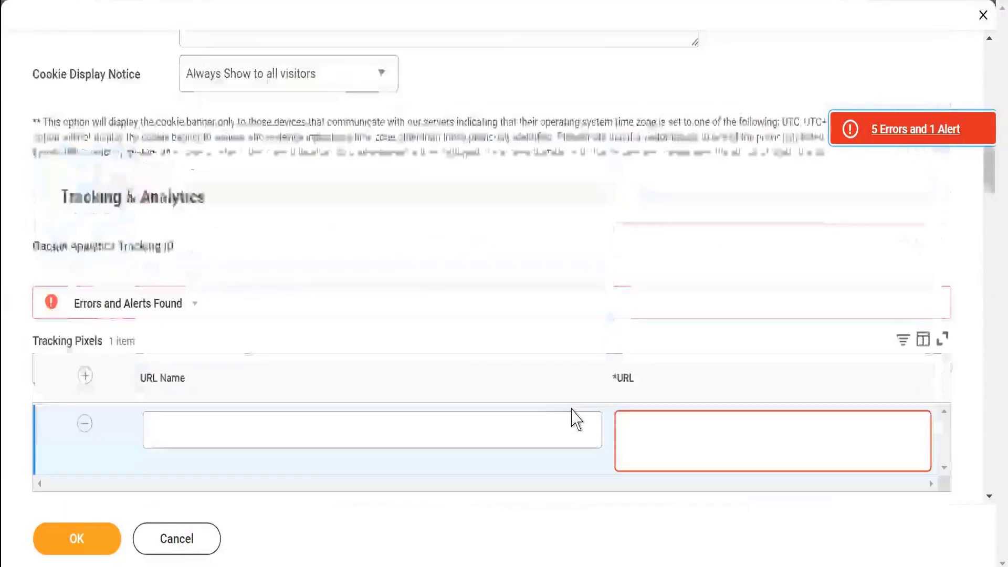